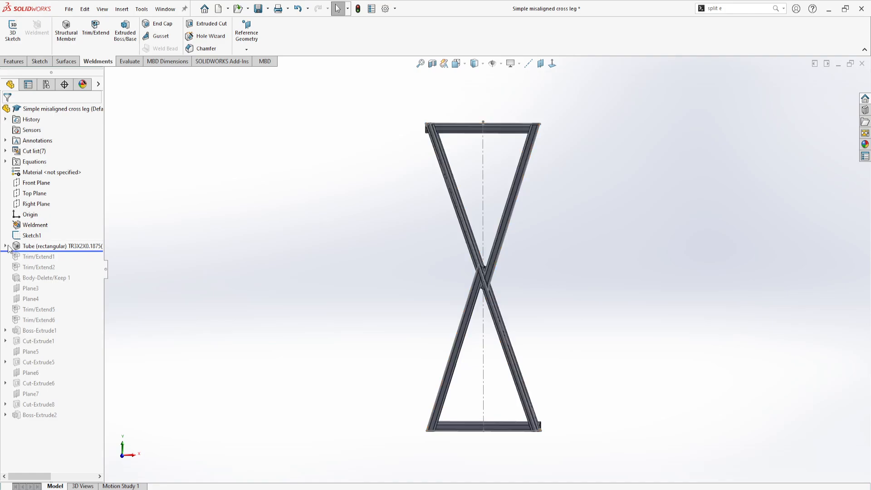
pyautogui.click(5, 246)
pyautogui.click(49, 268)
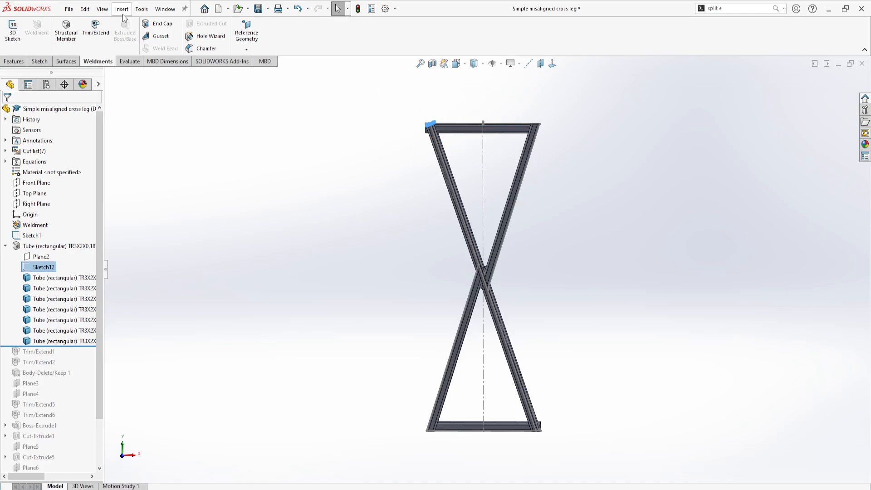
pyautogui.click(138, 14)
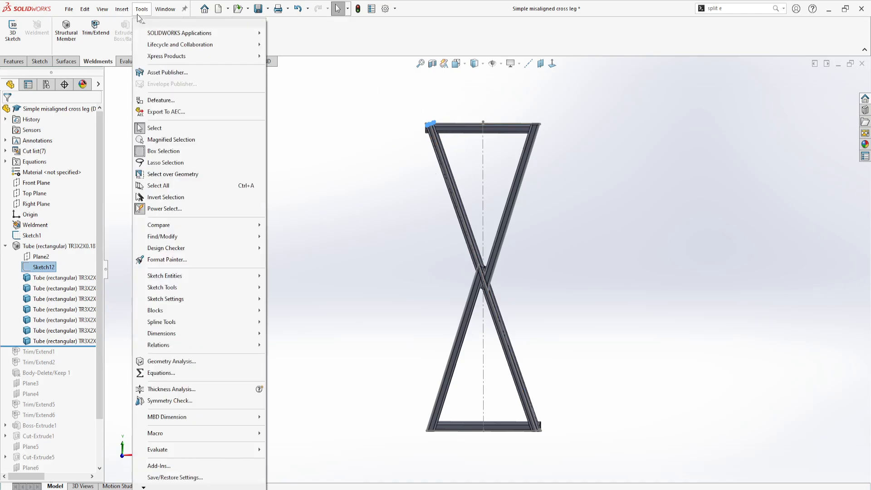
pyautogui.click(161, 373)
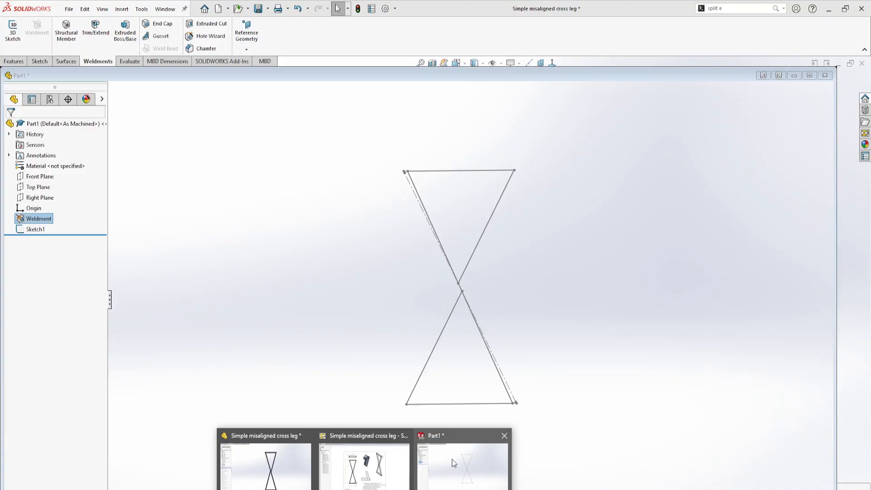
# Step: Switch to the Part1 document and start a structural member with standard ansi inch, type Tube (rectangular) and size TR3x2x0.1875
pyautogui.click(452, 460)
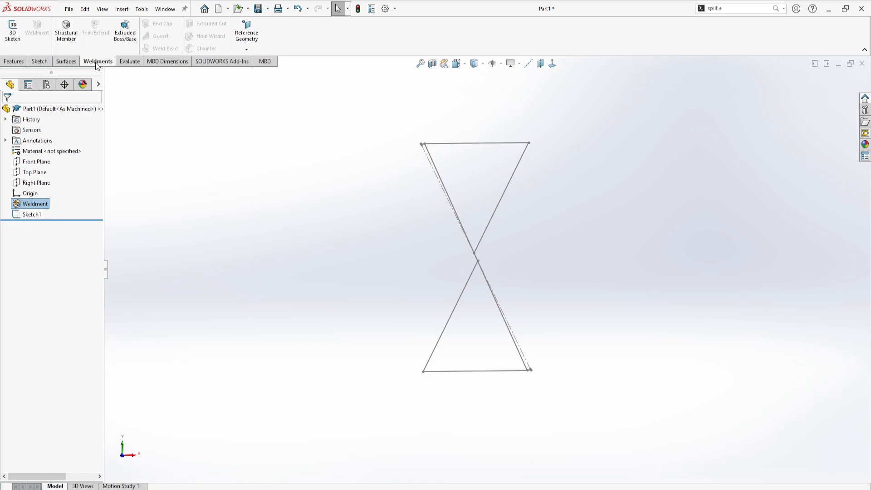
pyautogui.click(66, 32)
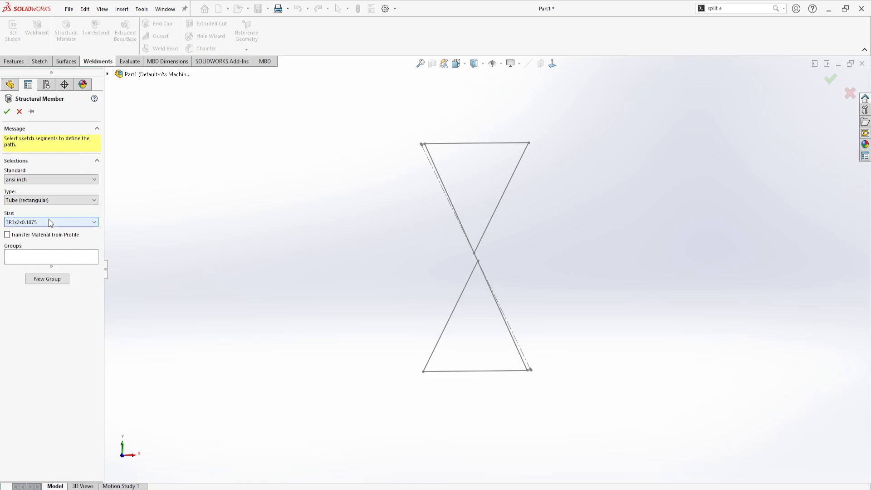
pyautogui.click(7, 180)
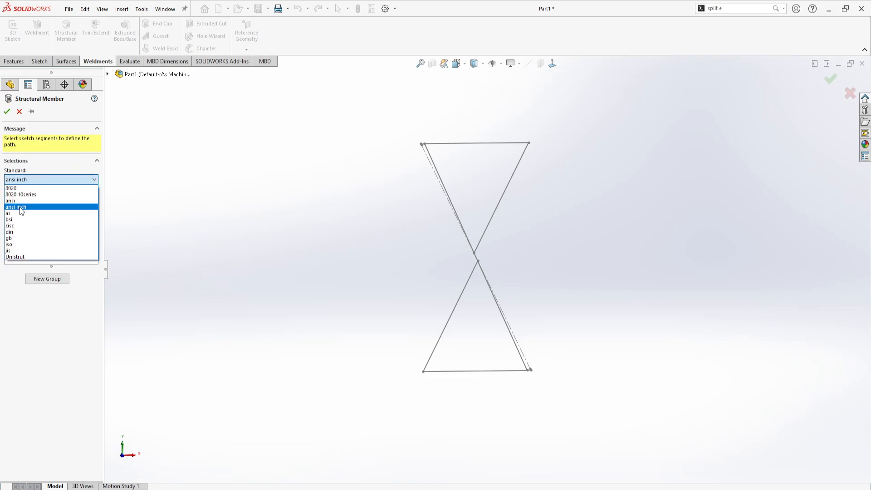
pyautogui.click(35, 179)
pyautogui.click(38, 200)
pyautogui.click(40, 202)
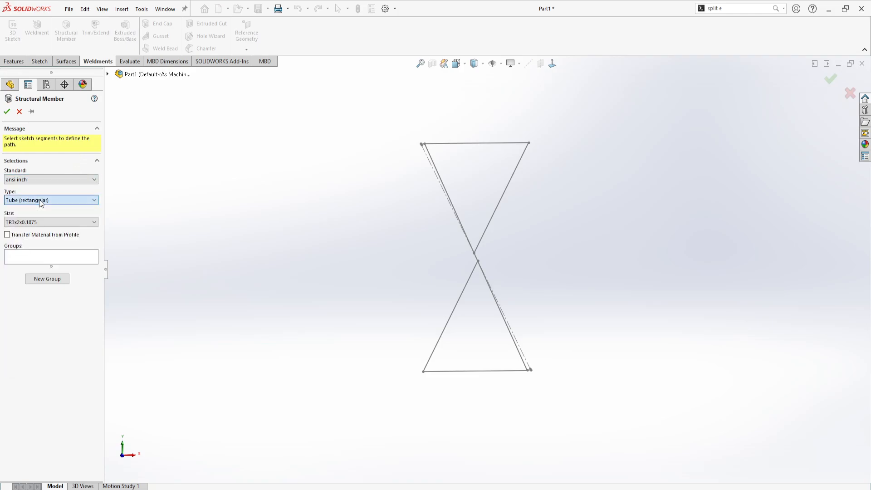
pyautogui.click(44, 222)
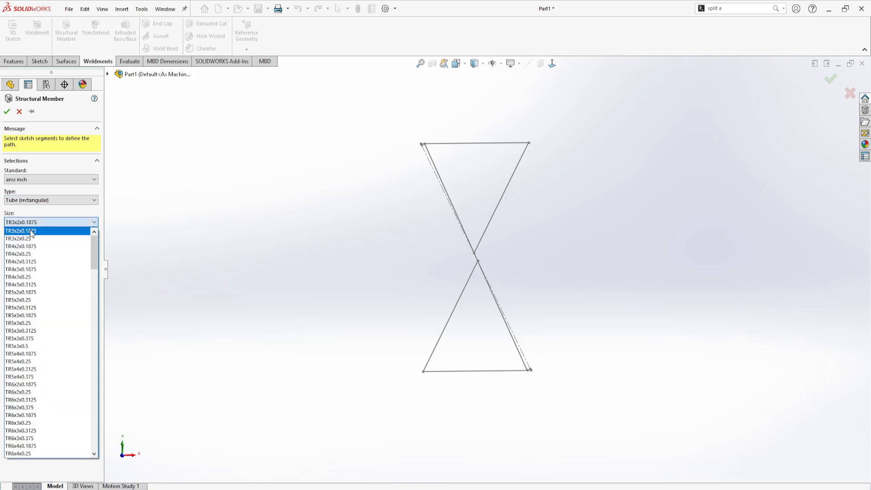
pyautogui.click(30, 231)
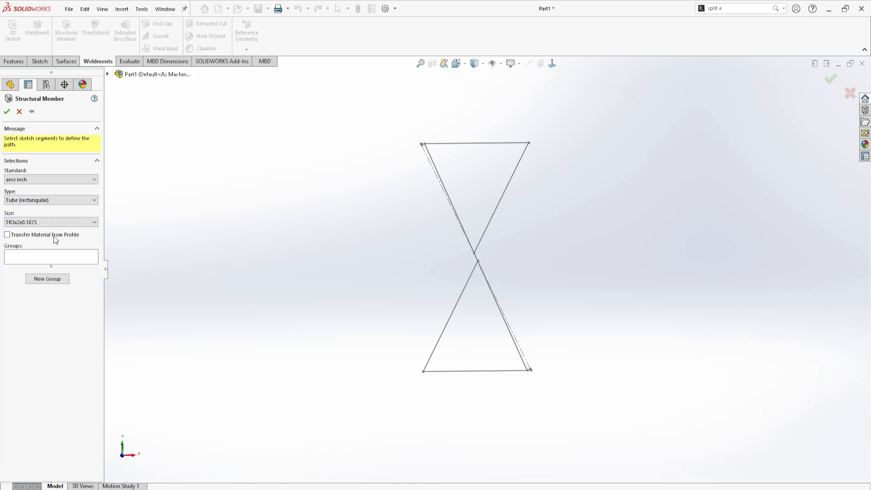
# Step: Create the first tube group along the long diagonal line running from the upper-left to the lower-right corner of the sketch
pyautogui.click(68, 279)
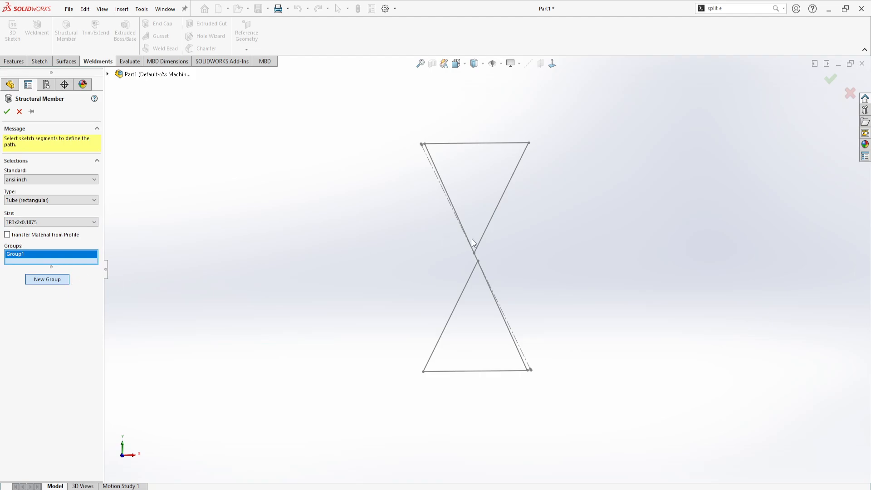
pyautogui.scroll(-5, 450, 181)
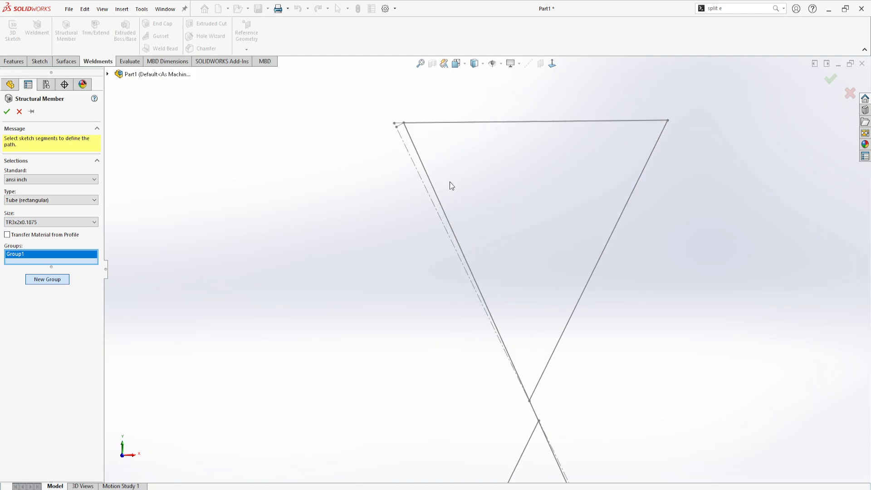
pyautogui.click(421, 172)
# Step: Examine the diagonal tube's profile orientation and how both of its ends sit on the sketch corners
pyautogui.scroll(3, 455, 232)
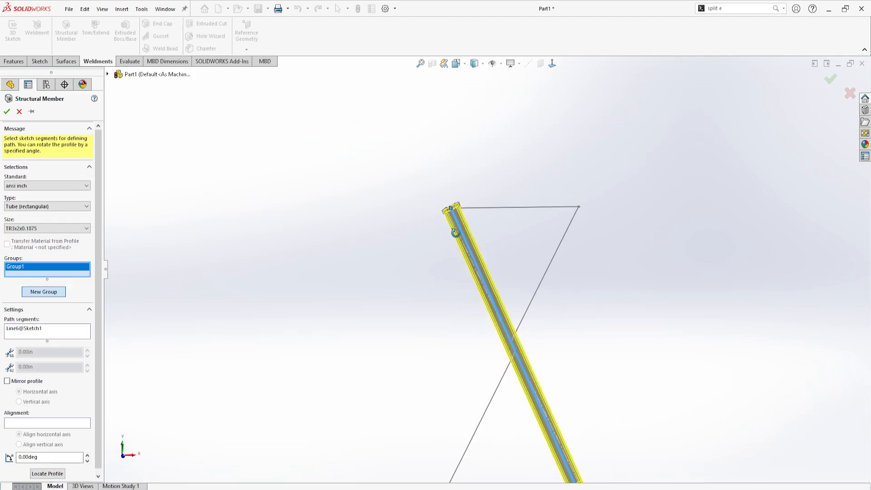
pyautogui.moveTo(456, 233)
pyautogui.mouseDown(button='middle')
pyautogui.moveTo(502, 323)
pyautogui.moveTo(513, 268)
pyautogui.moveTo(490, 292)
pyautogui.moveTo(483, 241)
pyautogui.moveTo(484, 259)
pyautogui.mouseUp(button='middle')
pyautogui.scroll(-5, 489, 261)
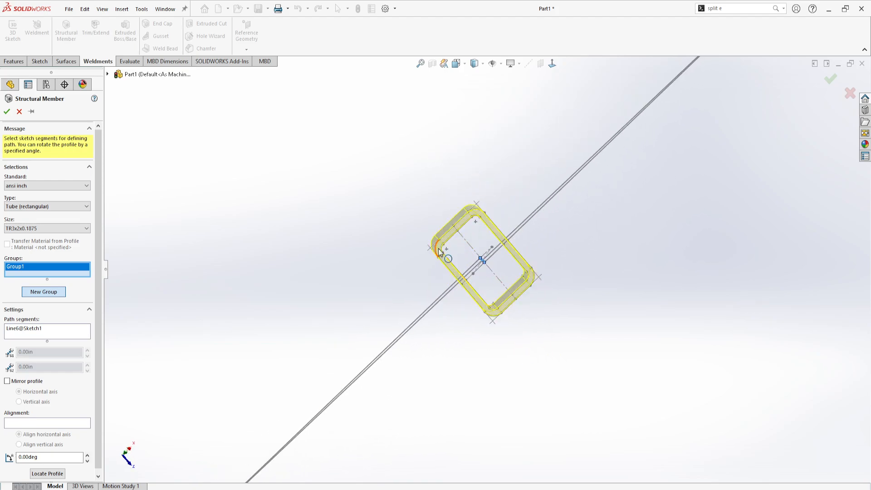
pyautogui.moveTo(481, 311); pyautogui.dragTo(560, 278, button='middle')
pyautogui.moveTo(581, 343); pyautogui.dragTo(576, 288, button='middle')
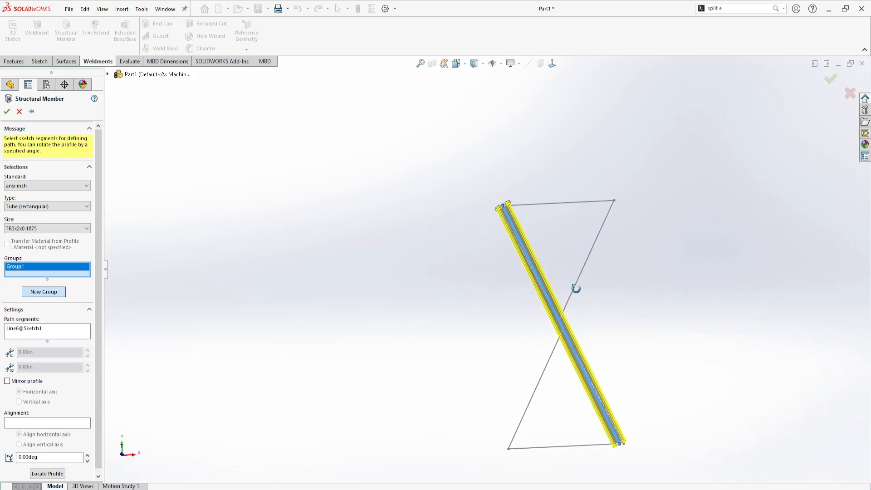
pyautogui.scroll(-5, 617, 447)
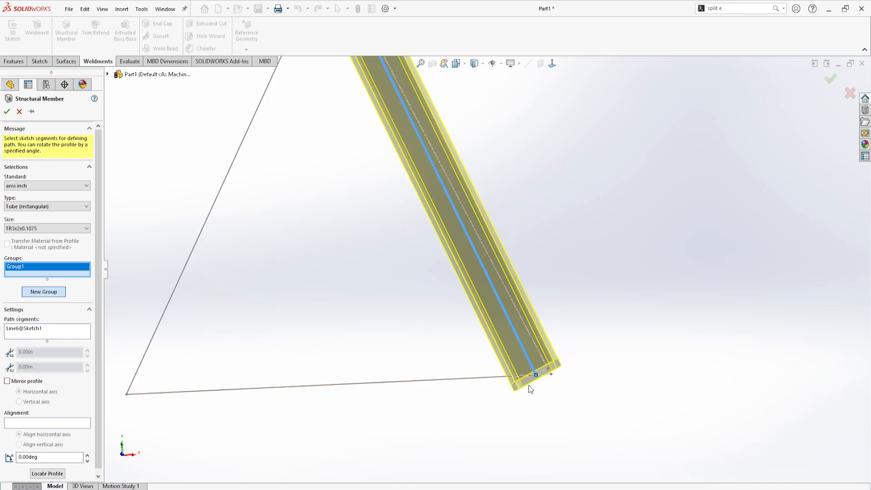
pyautogui.scroll(3, 528, 388)
pyautogui.moveTo(412, 122)
pyautogui.mouseDown(button='middle')
pyautogui.moveTo(410, 111)
pyautogui.moveTo(482, 267)
pyautogui.mouseUp(button='middle')
pyautogui.scroll(-5, 474, 229)
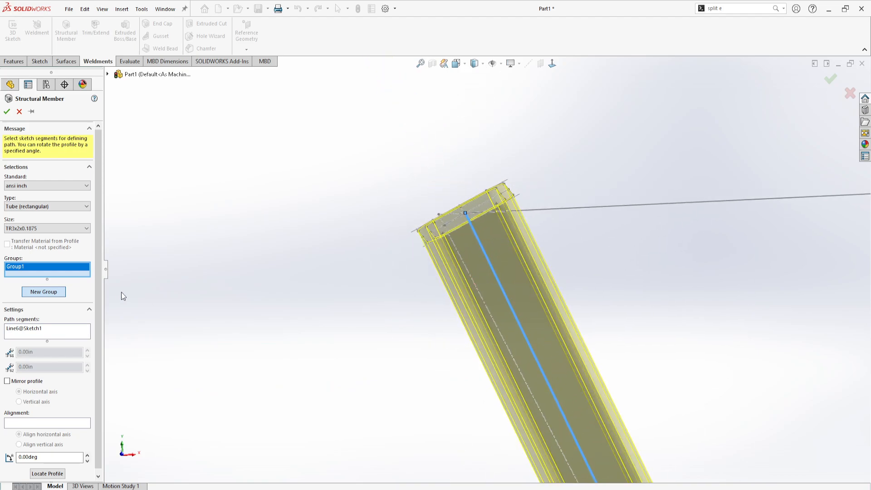
# Step: Add a second tube group along the top horizontal line of the sketch
pyautogui.click(43, 293)
pyautogui.scroll(4, 530, 290)
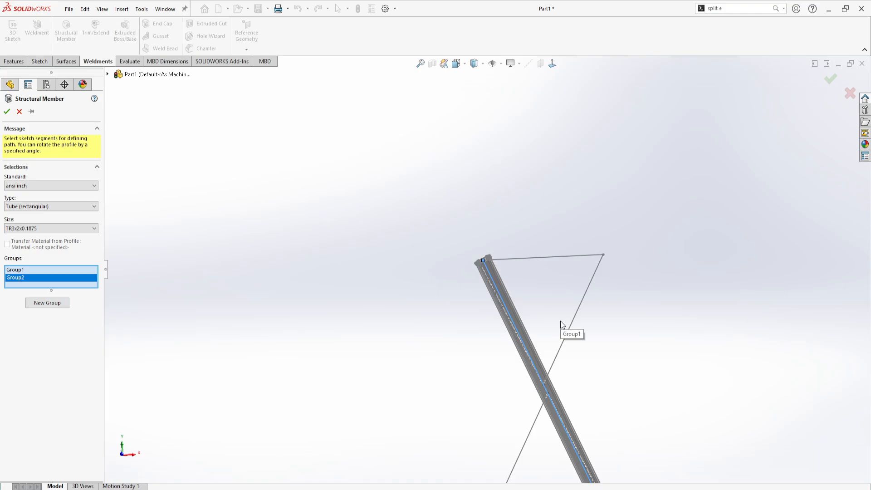
pyautogui.click(524, 263)
# Step: Relocate the top member's profile so the midpoint of its upper edge lies on the horizontal path line
pyautogui.scroll(-6, 524, 279)
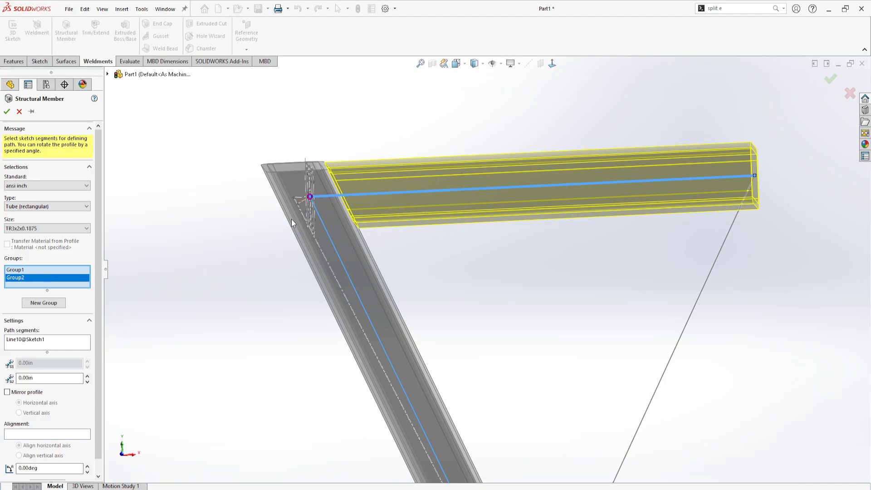
pyautogui.scroll(-1, 32, 344)
pyautogui.click(47, 470)
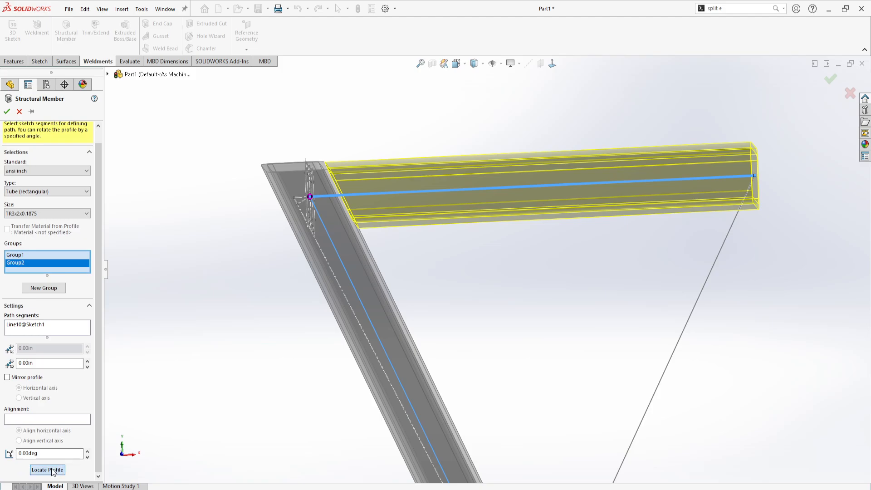
pyautogui.press('f')
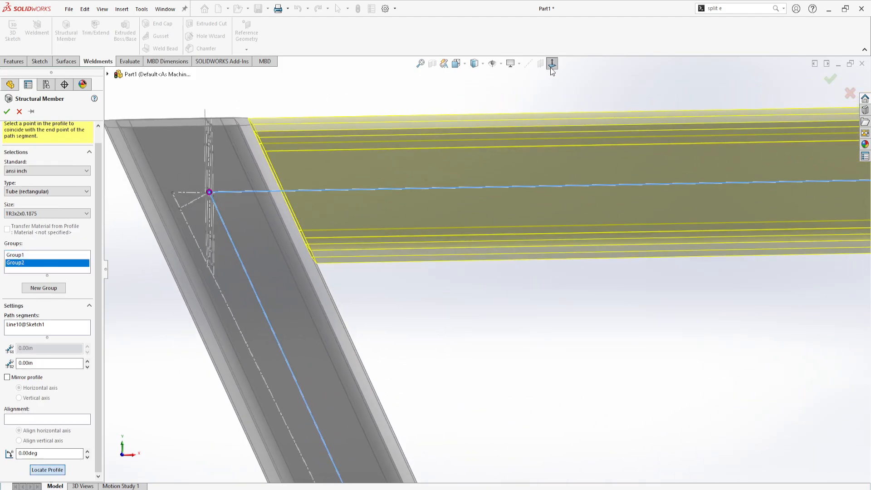
pyautogui.moveTo(523, 89); pyautogui.dragTo(525, 146, button='middle')
pyautogui.scroll(5, 456, 137)
pyautogui.scroll(4, 467, 155)
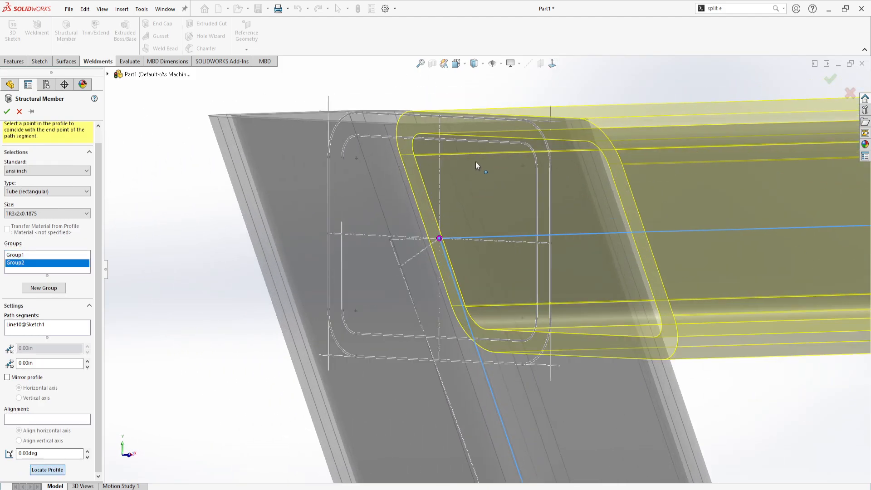
pyautogui.click(440, 116)
# Step: Add a third tube group along the upper-right short diagonal line of the sketch
pyautogui.scroll(-3, 487, 270)
pyautogui.scroll(-6, 548, 306)
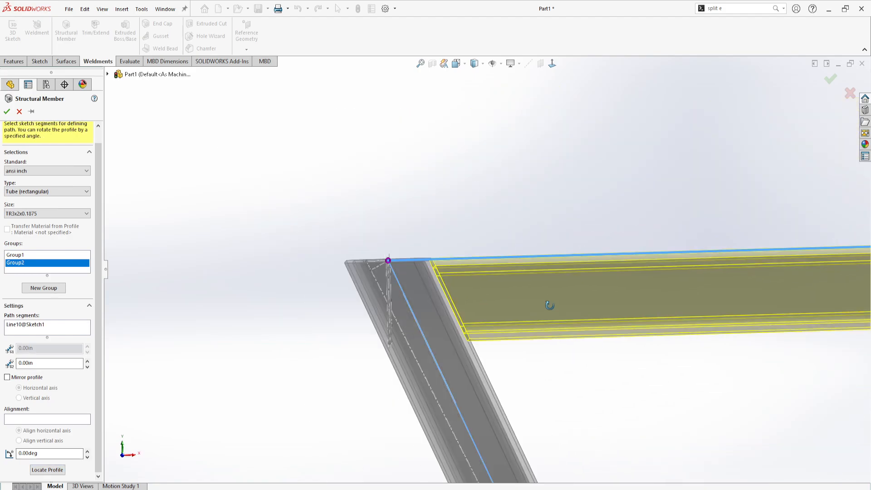
pyautogui.moveTo(602, 311); pyautogui.dragTo(623, 307, button='middle')
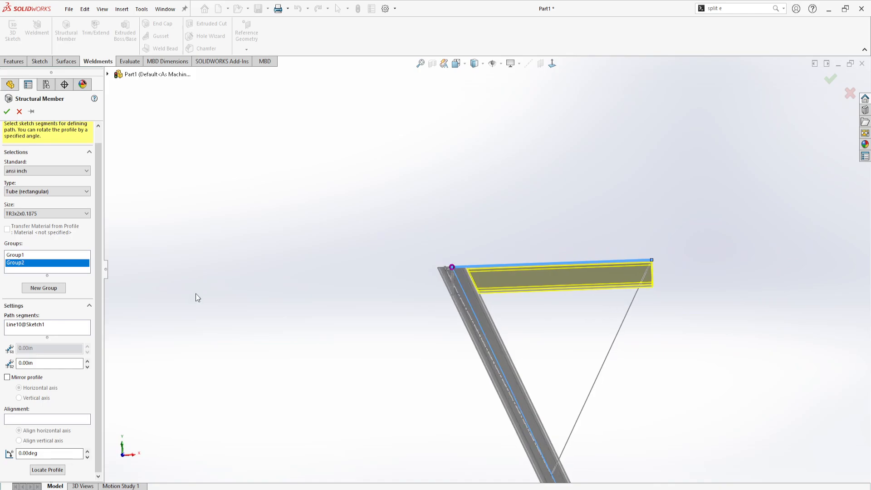
pyautogui.click(34, 289)
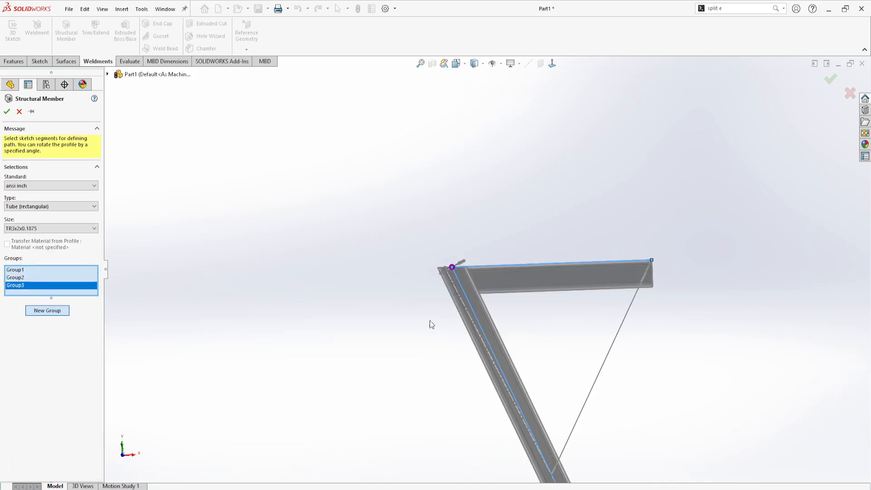
pyautogui.click(616, 346)
# Step: Relocate the upper-right diagonal member's profile so the midpoint of its outer short edge lies on the path line
pyautogui.moveTo(616, 345)
pyautogui.mouseDown(button='middle')
pyautogui.moveTo(576, 331)
pyautogui.moveTo(557, 339)
pyautogui.mouseUp(button='middle')
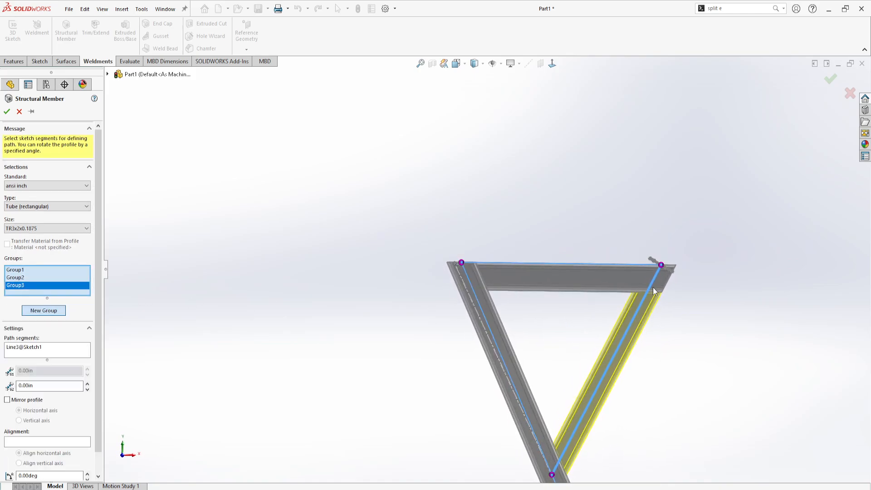
pyautogui.scroll(-3, 654, 291)
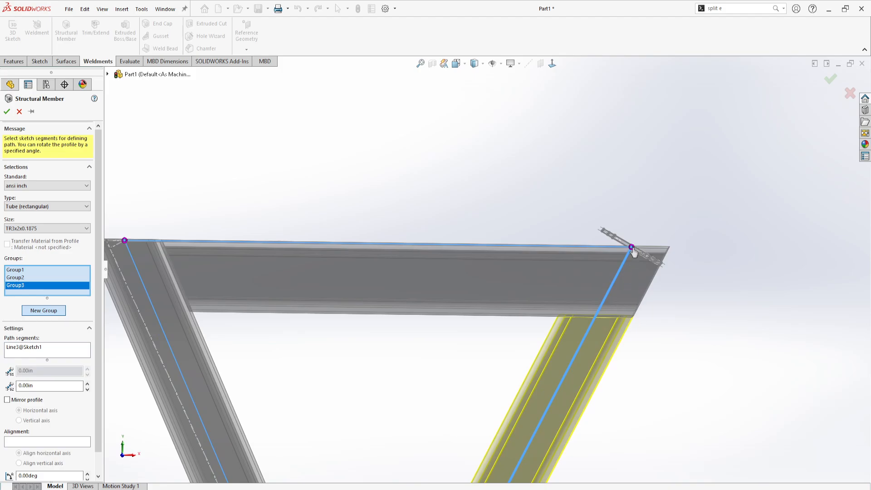
pyautogui.moveTo(634, 252); pyautogui.dragTo(653, 272, button='middle')
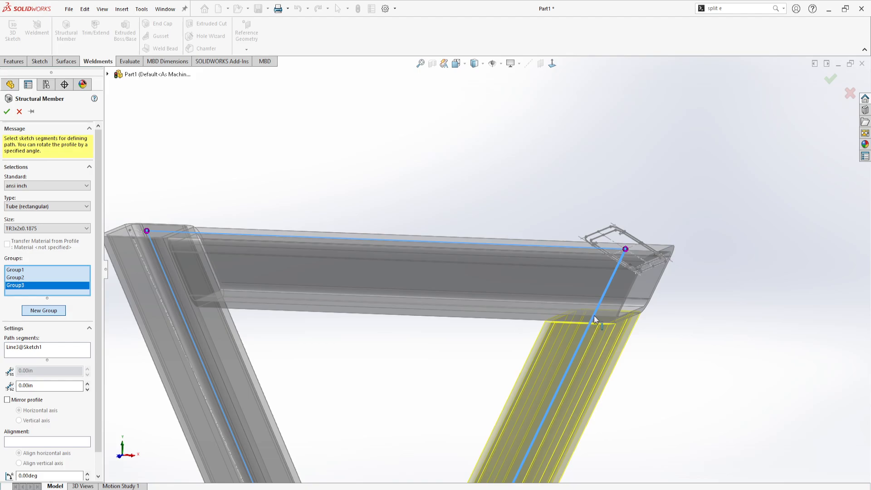
pyautogui.scroll(-2, 16, 361)
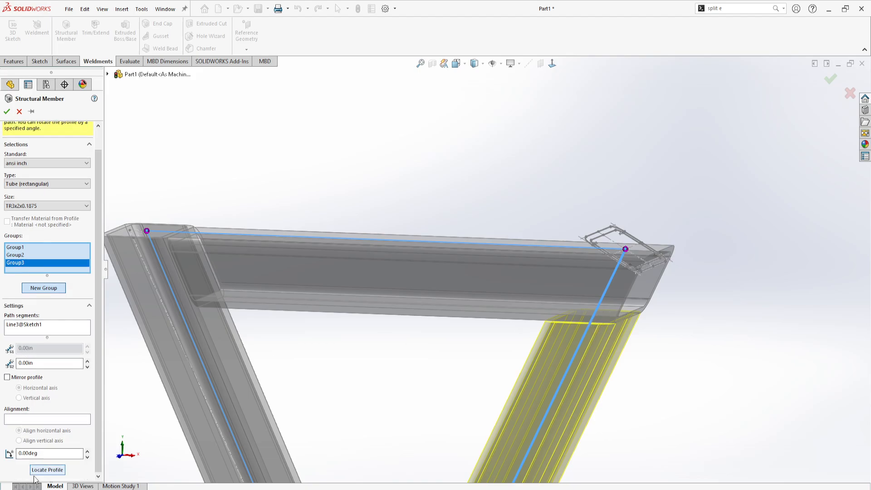
pyautogui.click(47, 470)
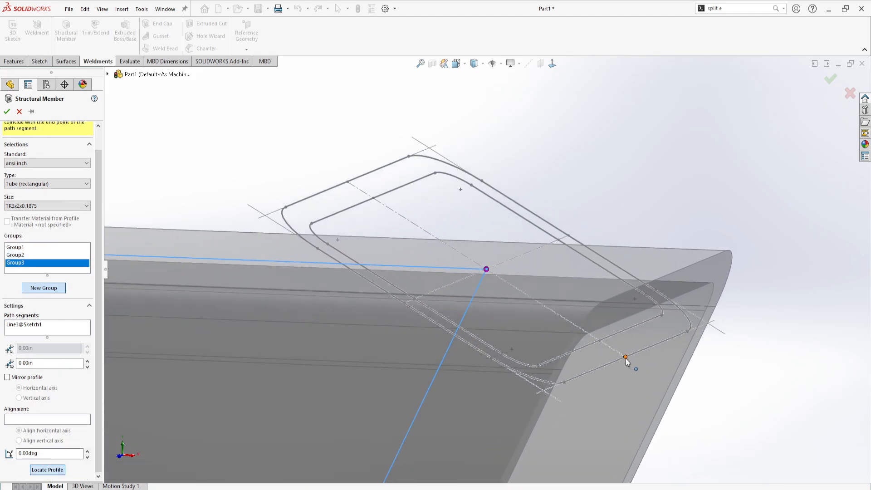
pyautogui.click(626, 358)
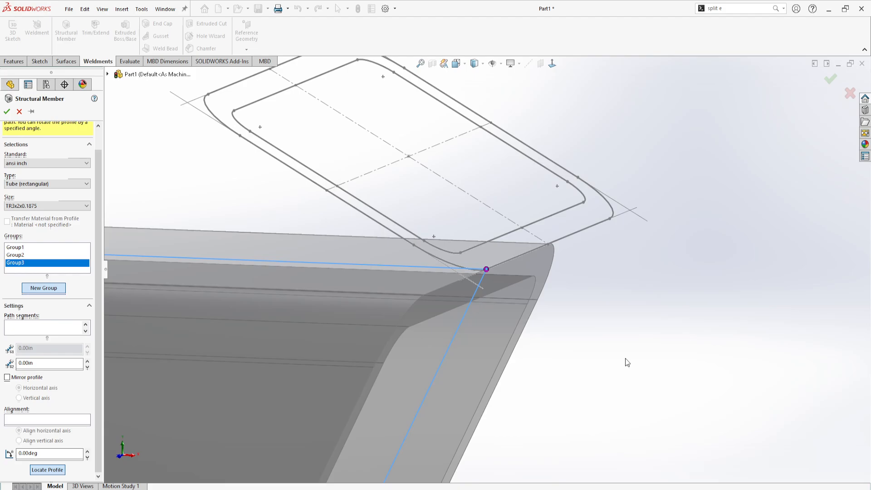
pyautogui.click(48, 469)
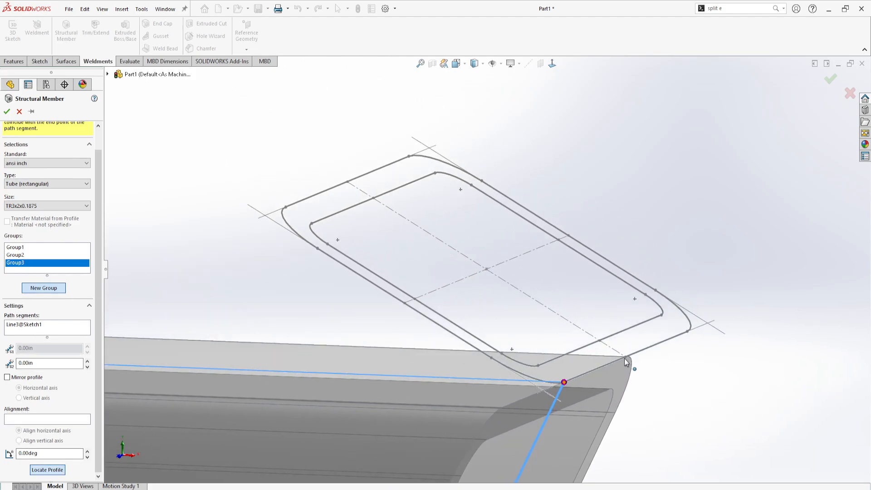
pyautogui.click(627, 358)
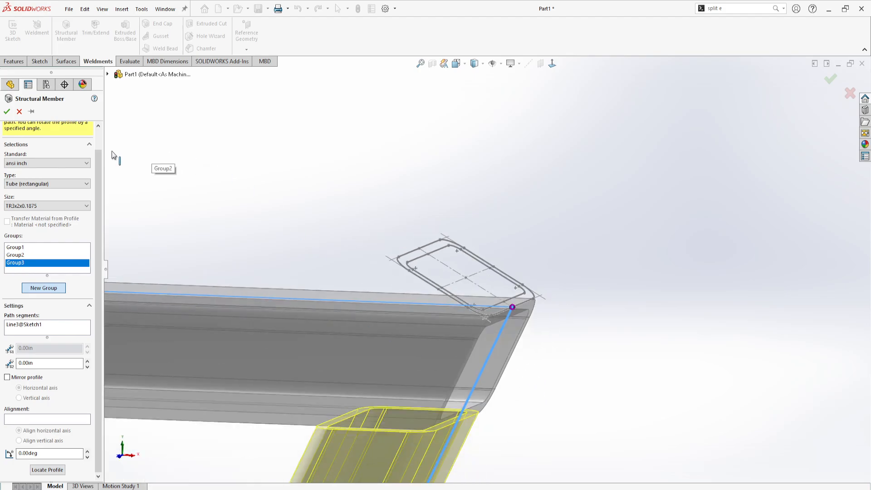
# Step: Add a fourth tube group along the lower-left short diagonal line of the sketch
pyautogui.moveTo(305, 324); pyautogui.dragTo(445, 343, button='middle')
pyautogui.scroll(4, 445, 343)
pyautogui.scroll(-4, 454, 379)
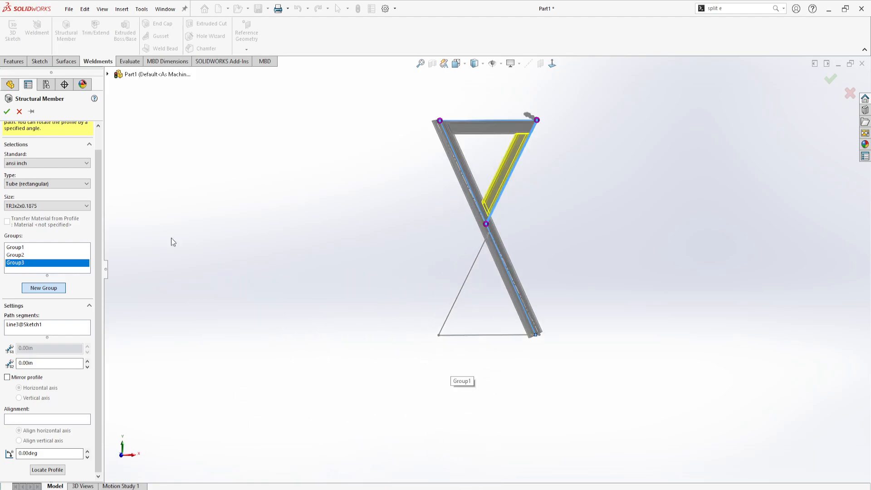
pyautogui.click(47, 289)
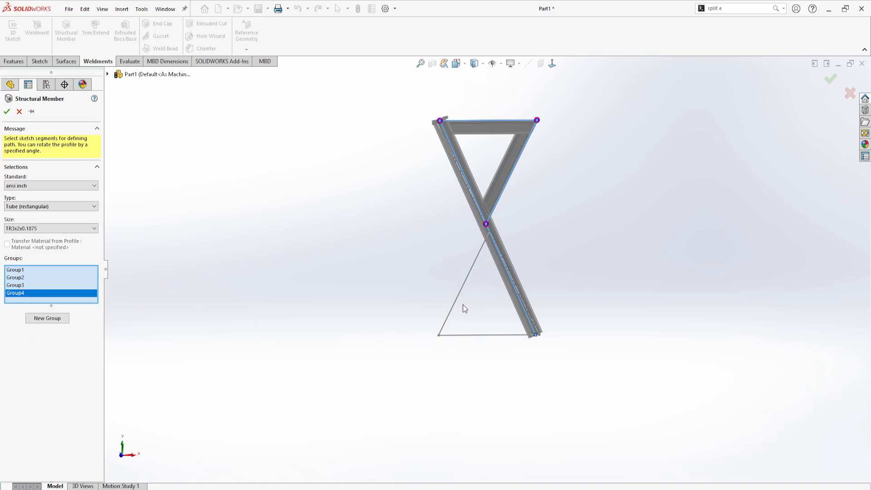
pyautogui.click(458, 293)
pyautogui.scroll(-3, 472, 354)
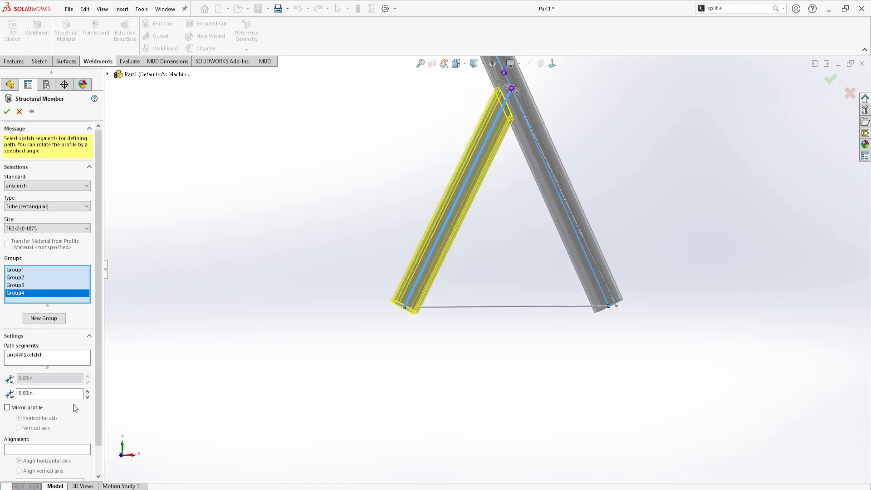
# Step: Relocate the lower-left diagonal member's profile so the midpoint of its outer short edge lies on the path line
pyautogui.scroll(-1, 12, 388)
pyautogui.click(54, 469)
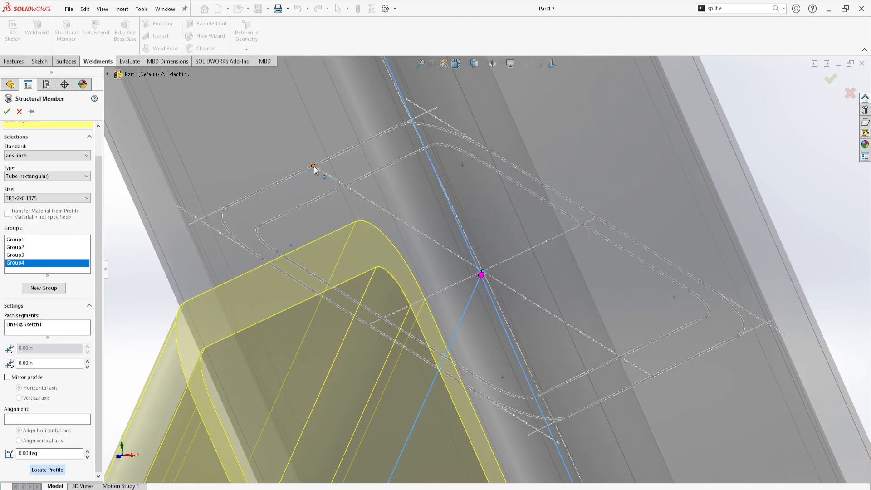
pyautogui.click(314, 166)
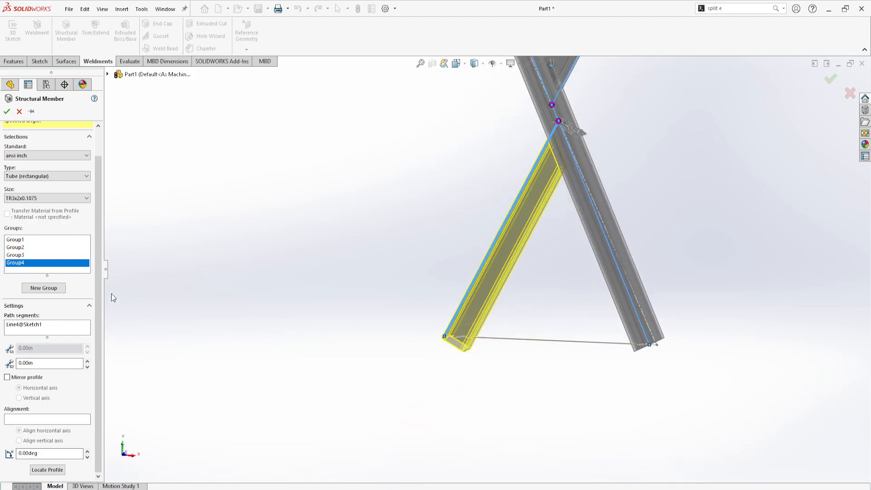
# Step: Add a fifth tube group along the bottom horizontal line and locate its profile by the midpoint of its lower edge
pyautogui.click(46, 287)
pyautogui.click(519, 339)
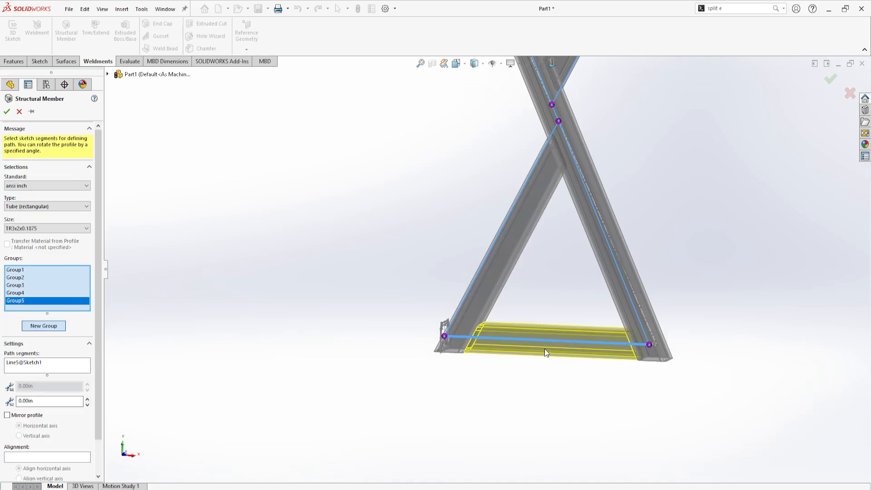
pyautogui.moveTo(528, 352); pyautogui.dragTo(504, 370, button='middle')
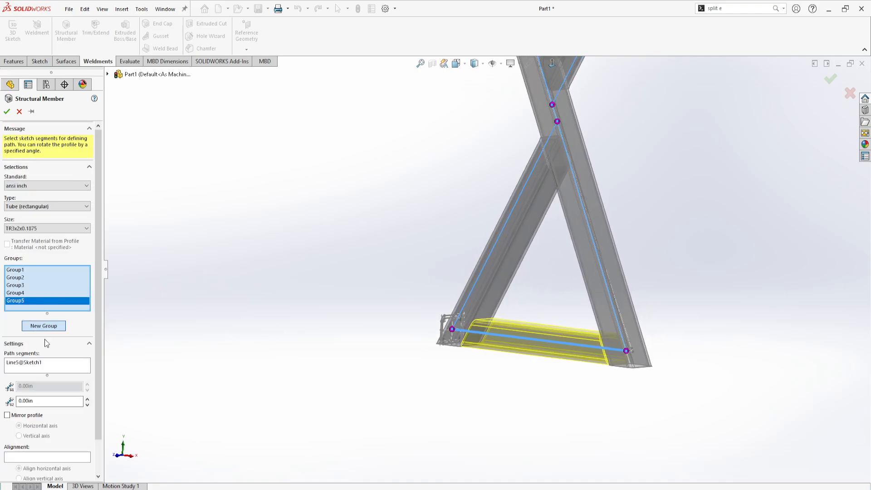
pyautogui.scroll(-2, 20, 440)
pyautogui.click(47, 470)
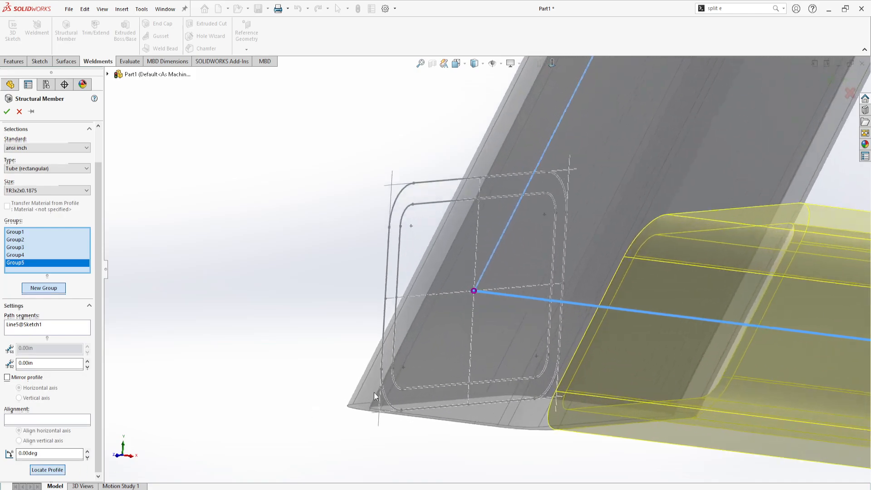
pyautogui.click(478, 439)
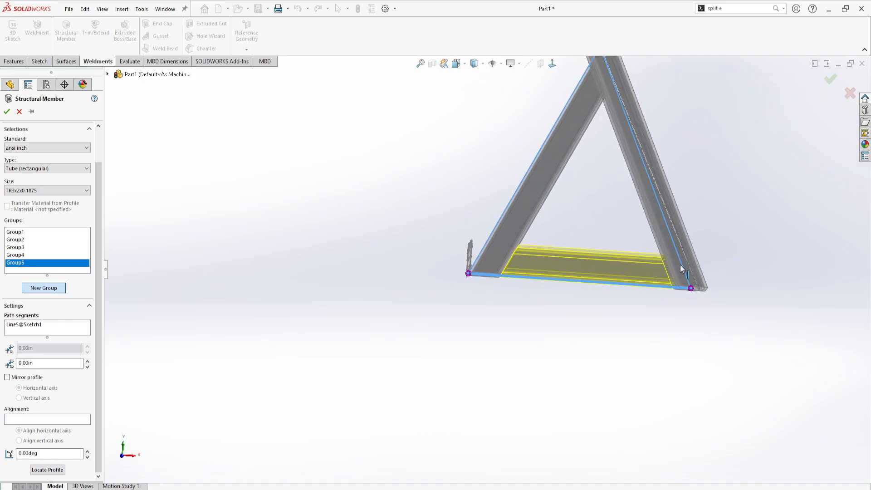
# Step: Examine how the previewed members meet the sketch lines at the bottom-right corner and along the rest of the frame
pyautogui.scroll(-6, 680, 266)
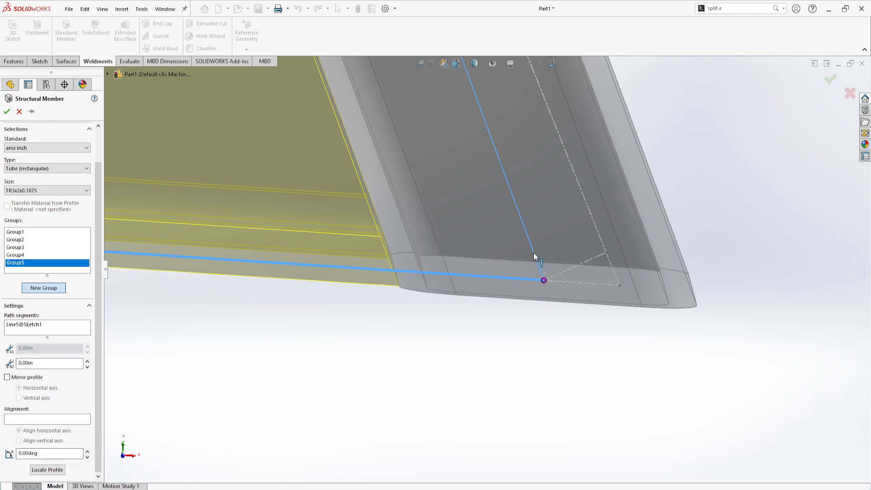
pyautogui.moveTo(538, 239)
pyautogui.mouseDown(button='middle')
pyautogui.moveTo(547, 243)
pyautogui.moveTo(537, 234)
pyautogui.mouseUp(button='middle')
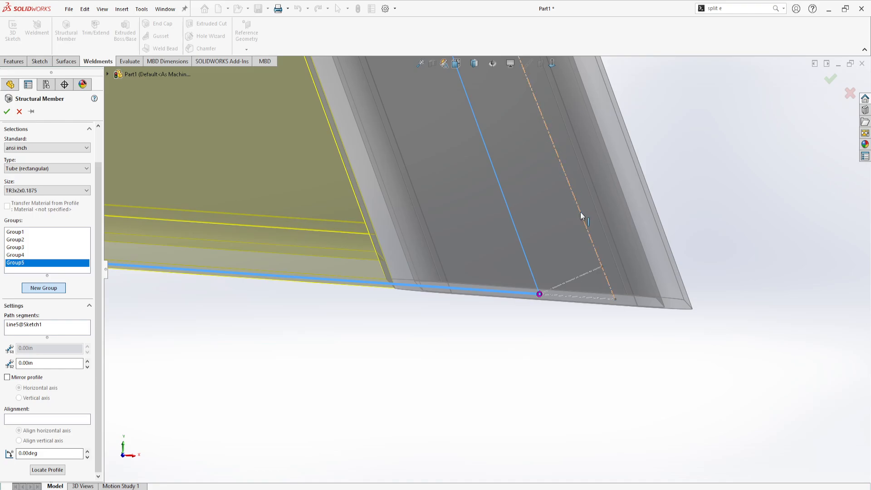
pyautogui.scroll(10, 513, 175)
pyautogui.scroll(4, 449, 152)
pyautogui.scroll(-9, 449, 150)
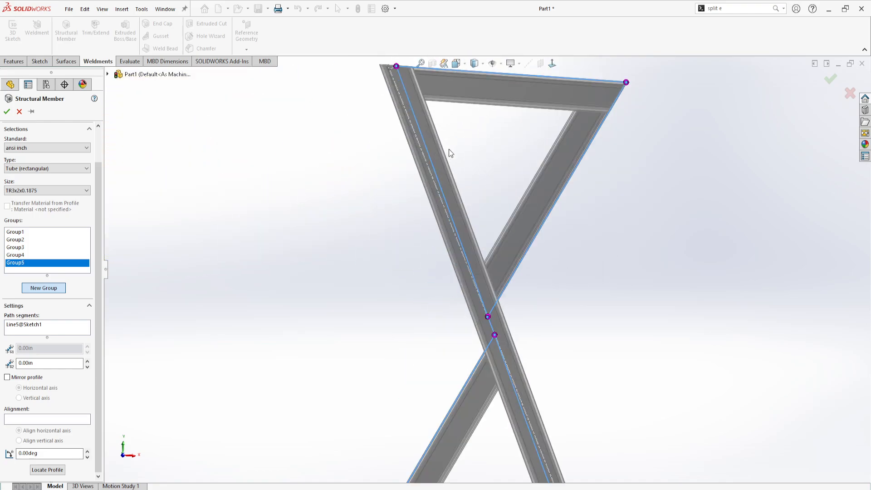
pyautogui.scroll(3, 426, 131)
pyautogui.scroll(-7, 417, 125)
pyautogui.scroll(8, 440, 210)
pyautogui.press('f')
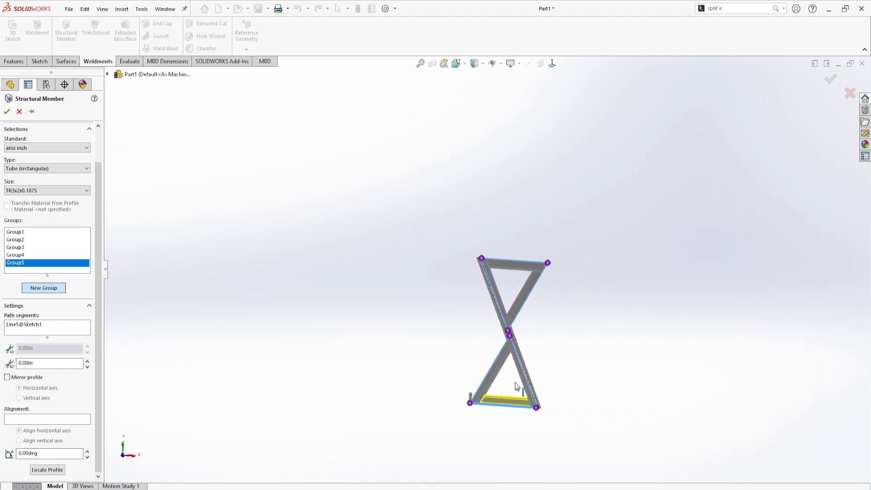
# Step: Accept the structural member feature with all five tube groups
pyautogui.moveTo(525, 111); pyautogui.dragTo(485, 225, button='middle')
pyautogui.click(7, 111)
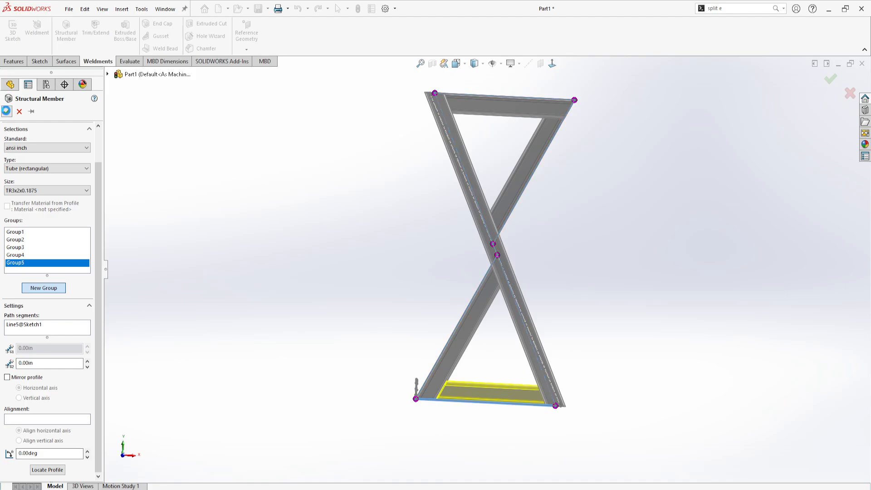
# Step: Open the tube feature's profile sketch, Sketch11, for editing and view it normal to its plane
pyautogui.click(30, 225)
pyautogui.click(5, 235)
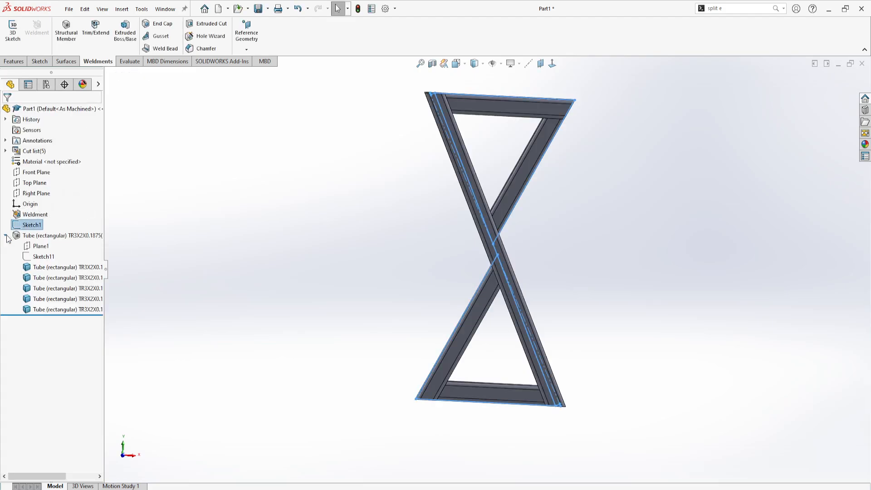
pyautogui.click(39, 257)
pyautogui.click(47, 228)
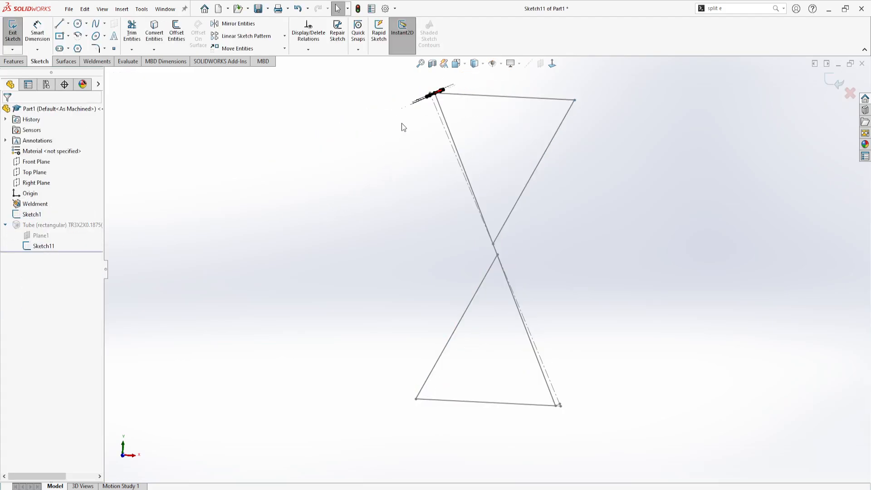
pyautogui.click(451, 139)
pyautogui.click(552, 64)
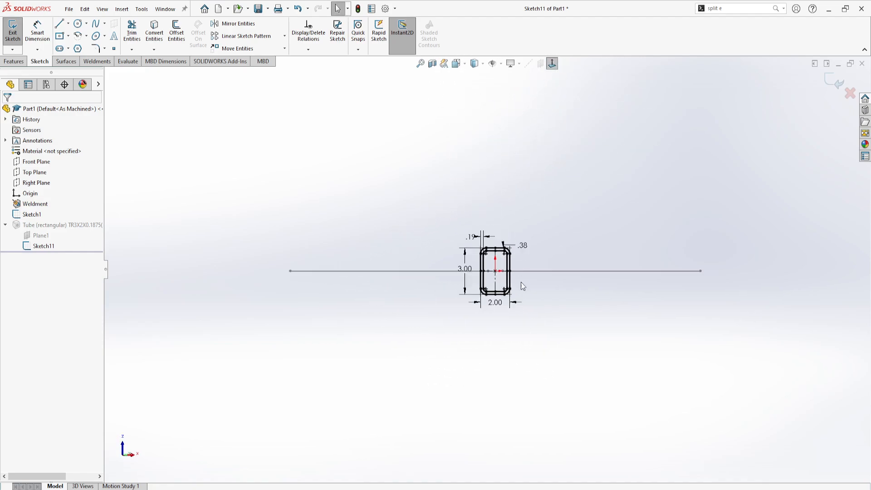
# Step: Set the tube profile's width to 1 in and its height to 2 in
pyautogui.scroll(-5, 521, 295)
pyautogui.doubleClick(428, 268)
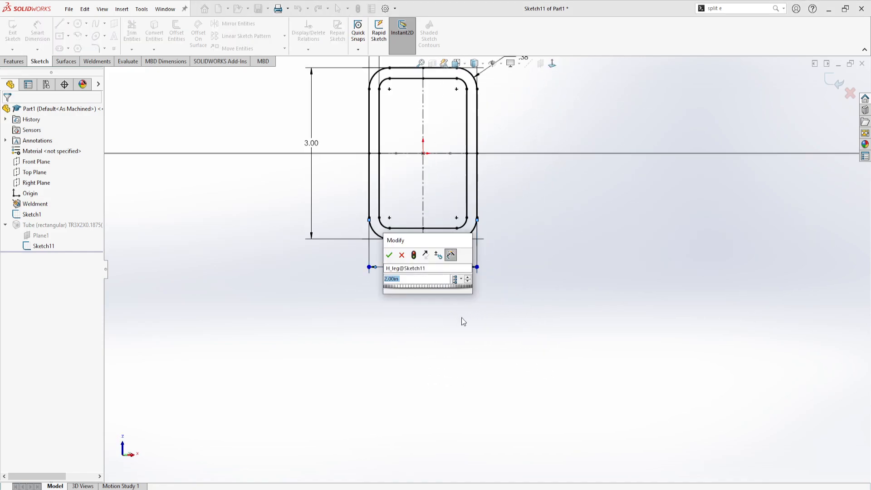
pyautogui.write('1')
pyautogui.press('Return')
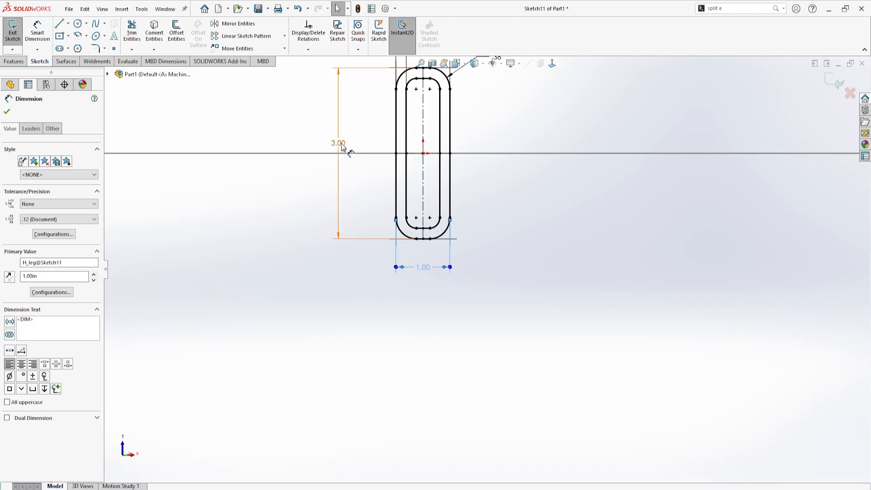
pyautogui.doubleClick(338, 143)
pyautogui.write('2')
pyautogui.press('Return')
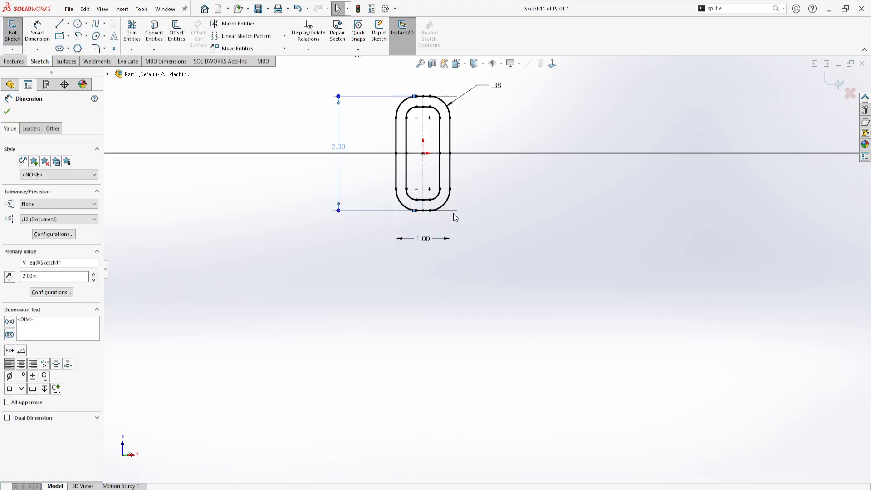
# Step: Set the tube profile's wall thickness to 0.120 in and its outer corner radius to 0.25 in
pyautogui.press('f')
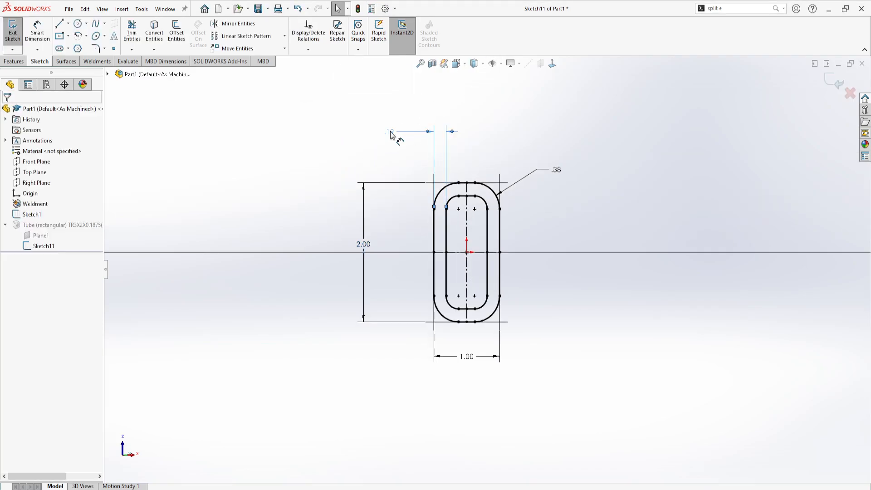
pyautogui.doubleClick(397, 132)
pyautogui.write('.120')
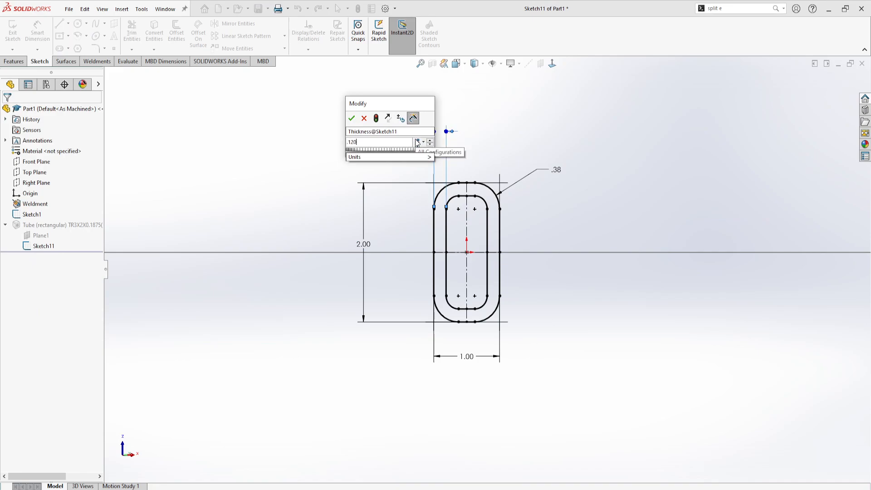
pyautogui.press('Return')
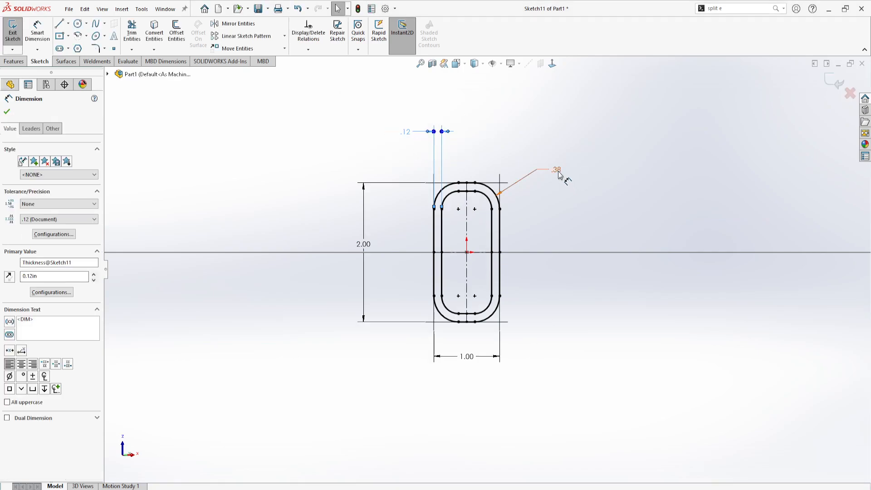
pyautogui.click(560, 175)
pyautogui.doubleClick(557, 172)
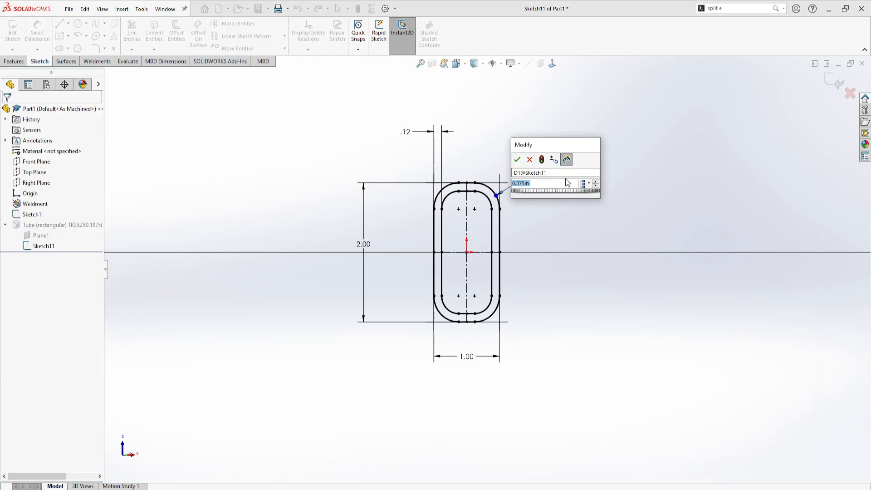
pyautogui.write('.25')
pyautogui.press('Return')
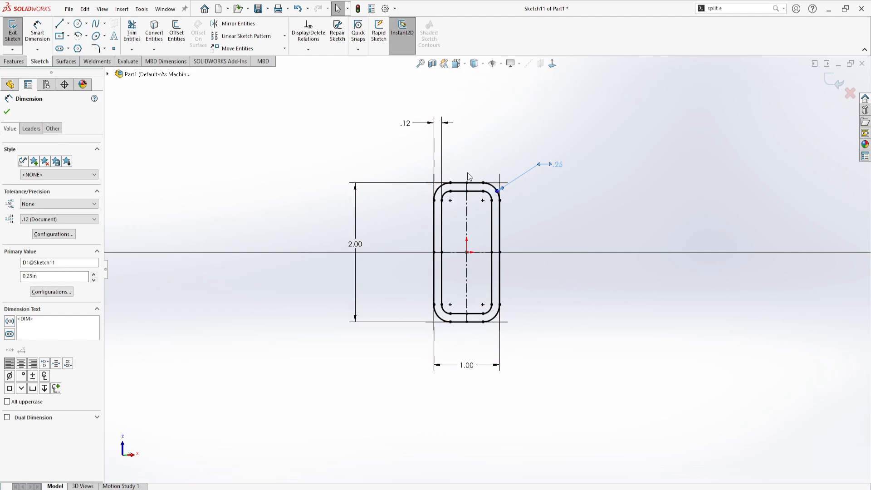
pyautogui.click(7, 111)
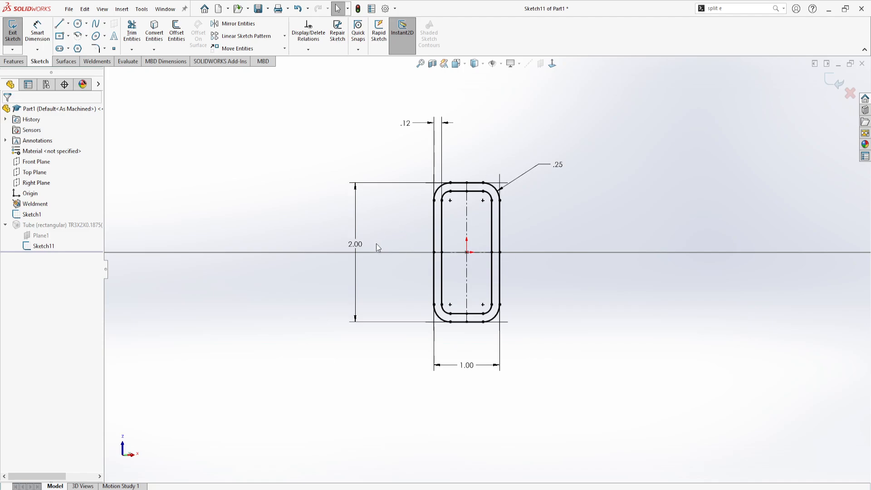
pyautogui.click(359, 247)
pyautogui.click(470, 366)
pyautogui.click(361, 248)
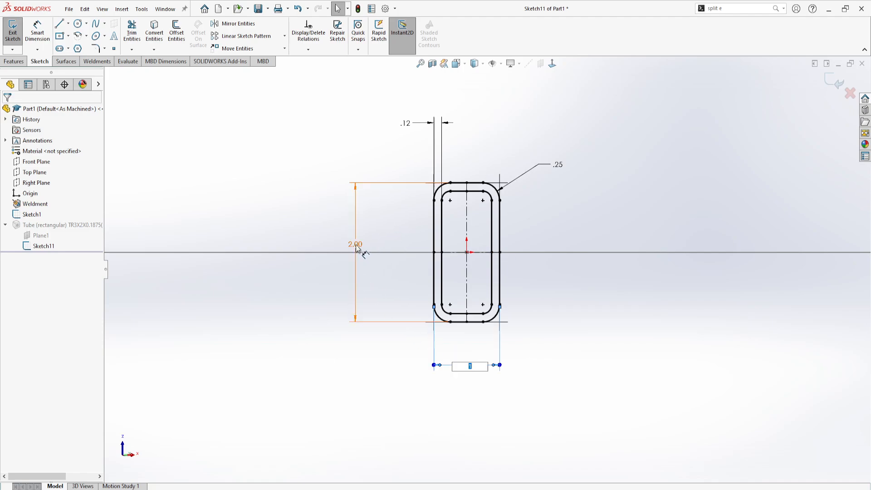
pyautogui.click(474, 372)
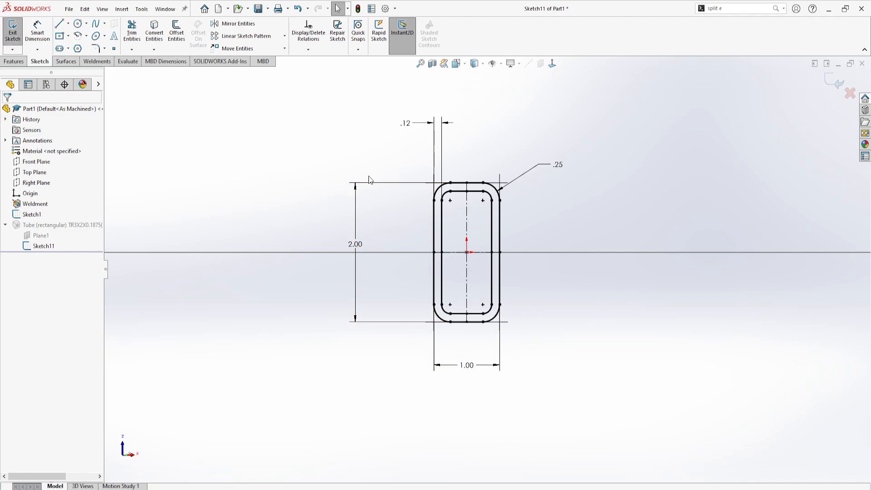
# Step: Exit the profile sketch to apply the edited tube section to the whole frame
pyautogui.click(12, 49)
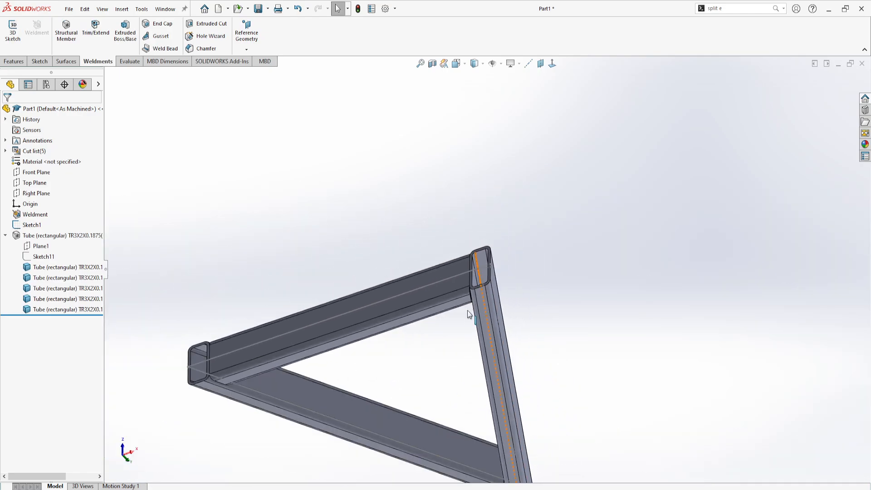
# Step: Inspect the rebuilt frame from several sides, including the corner joint between the long diagonal and a horizontal member
pyautogui.moveTo(468, 311); pyautogui.dragTo(486, 377, button='middle')
pyautogui.scroll(5, 453, 350)
pyautogui.scroll(4, 490, 409)
pyautogui.scroll(-5, 483, 354)
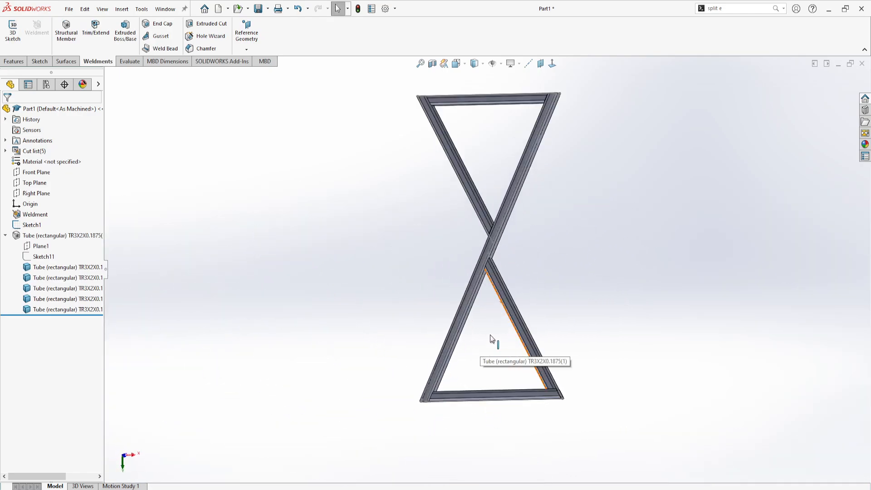
pyautogui.moveTo(491, 324); pyautogui.dragTo(475, 310, button='middle')
pyautogui.scroll(-6, 436, 124)
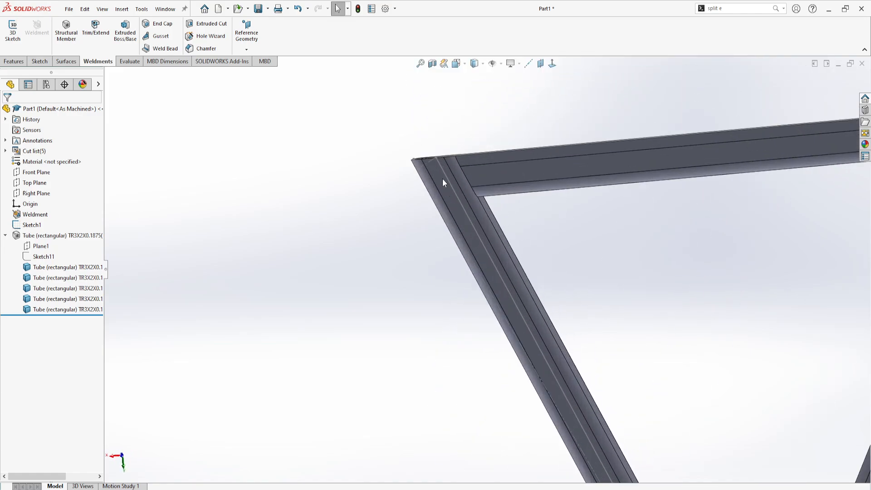
# Step: Highlight Sketch1 and examine in front view how its lines relate to the tube edges at the bottom-right corner
pyautogui.click(31, 225)
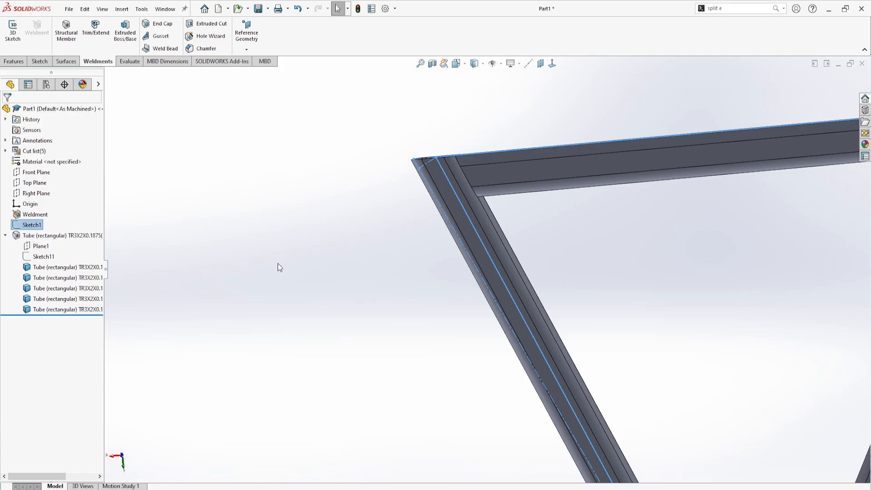
pyautogui.scroll(3, 478, 216)
pyautogui.click(551, 63)
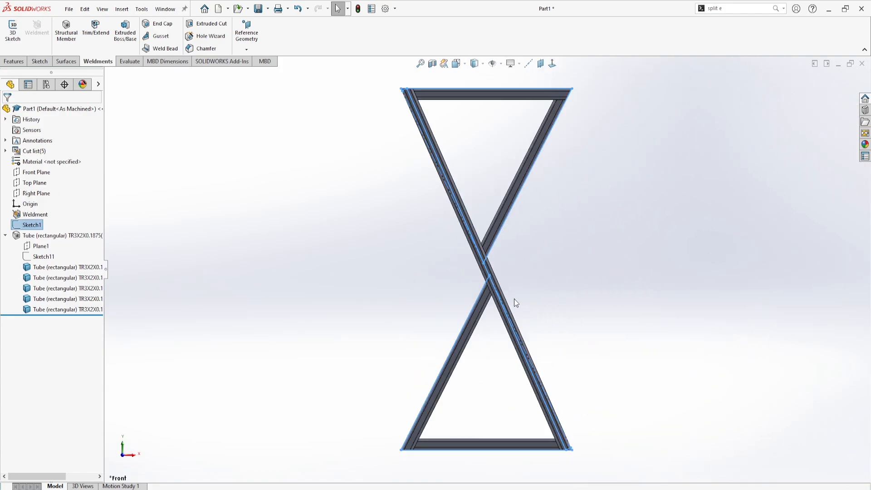
pyautogui.scroll(-5, 500, 372)
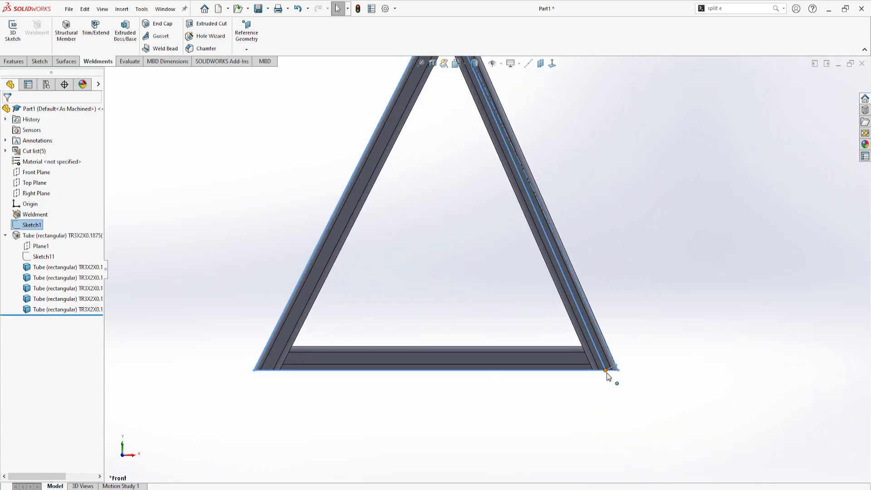
pyautogui.scroll(-5, 608, 375)
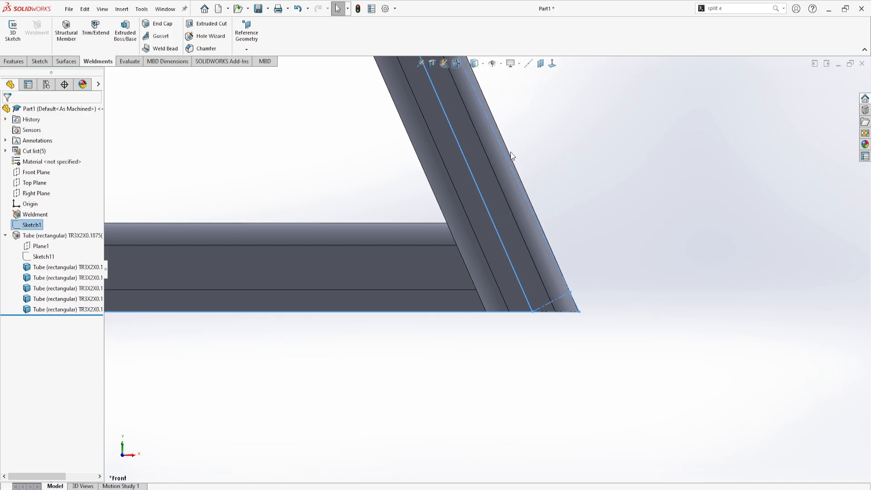
pyautogui.scroll(5, 511, 156)
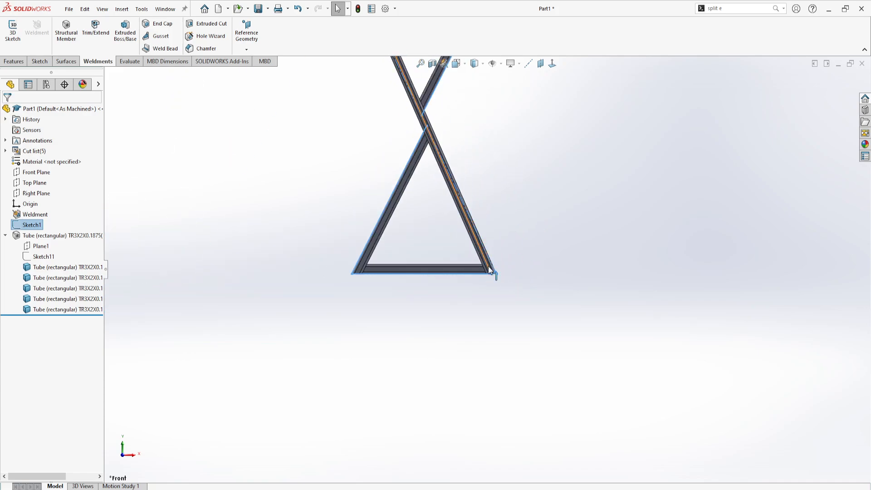
pyautogui.scroll(-5, 490, 271)
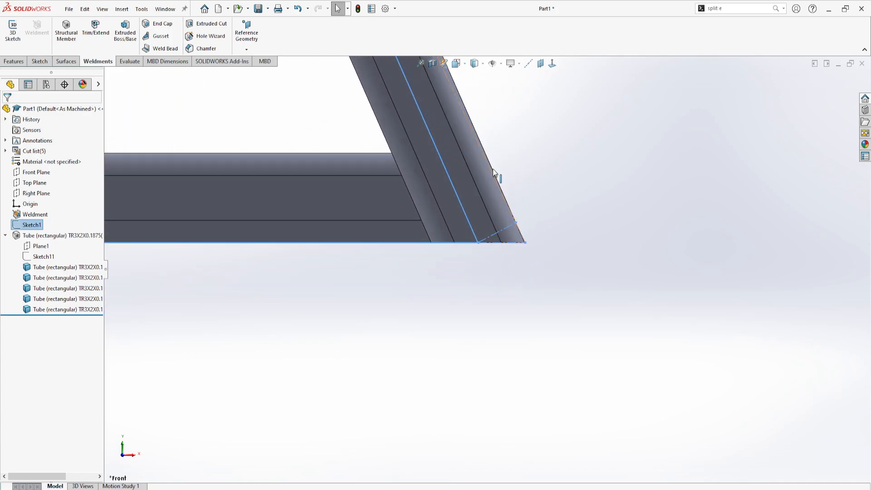
pyautogui.scroll(6, 502, 234)
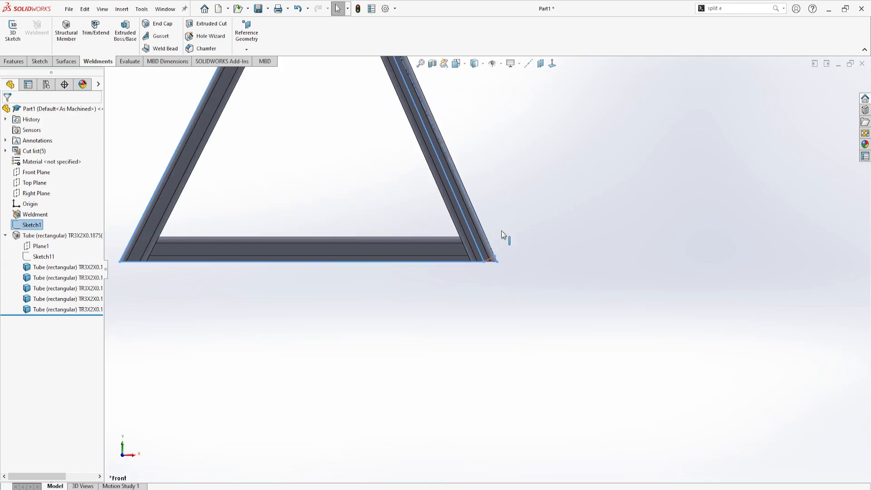
# Step: Examine in front view how the Sketch1 lines relate to the tubes at the frame's upper-left corner and central crossing
pyautogui.scroll(-5, 432, 174)
pyautogui.scroll(-3, 432, 175)
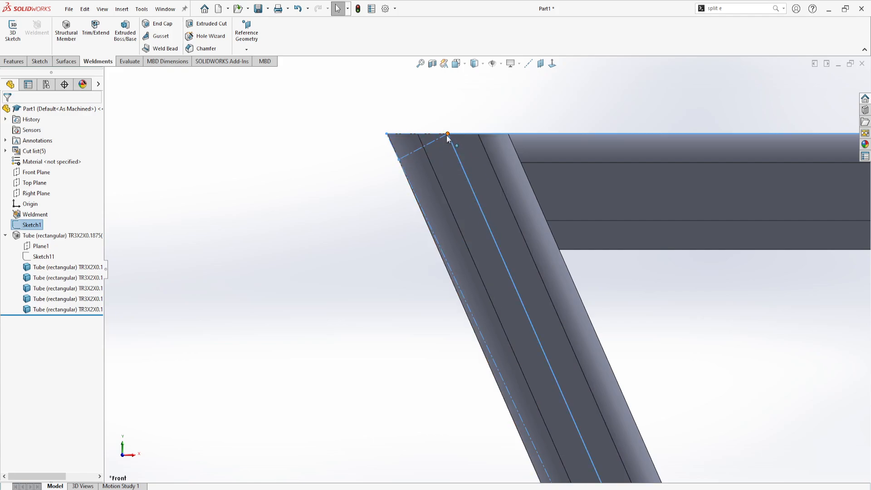
pyautogui.scroll(8, 500, 290)
pyautogui.scroll(5, 535, 353)
pyautogui.scroll(-3, 525, 381)
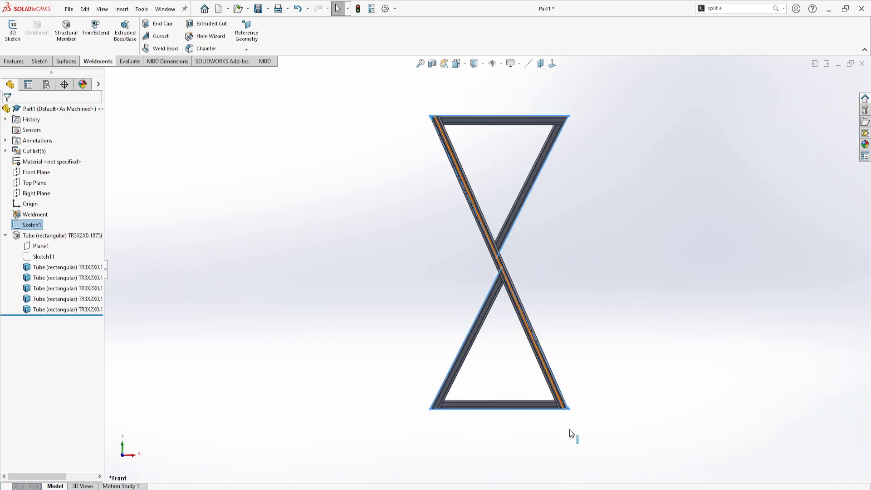
pyautogui.moveTo(624, 429); pyautogui.dragTo(515, 113)
pyautogui.scroll(4, 492, 253)
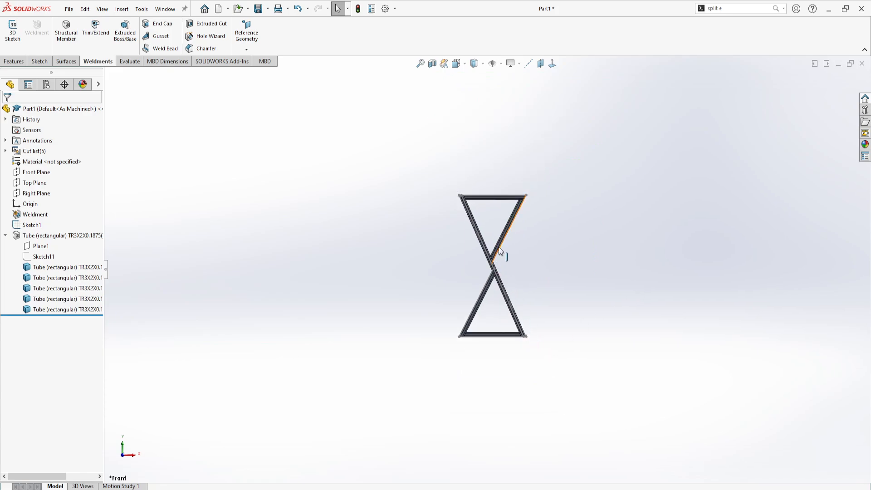
pyautogui.click(499, 250)
pyautogui.click(501, 268)
pyautogui.press('f')
pyautogui.moveTo(494, 271)
pyautogui.mouseDown(button='middle')
pyautogui.moveTo(492, 252)
pyautogui.moveTo(518, 262)
pyautogui.moveTo(499, 265)
pyautogui.mouseUp(button='middle')
pyautogui.scroll(3, 499, 313)
# Step: Edit Sketch1 to set the offset dimension at the central crossing to 0.50 in, and rebuild the frame
pyautogui.click(32, 224)
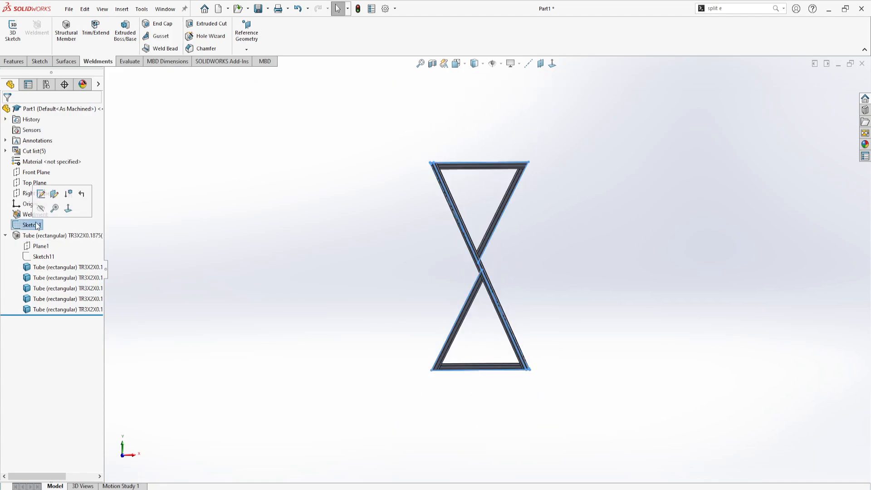
pyautogui.click(38, 192)
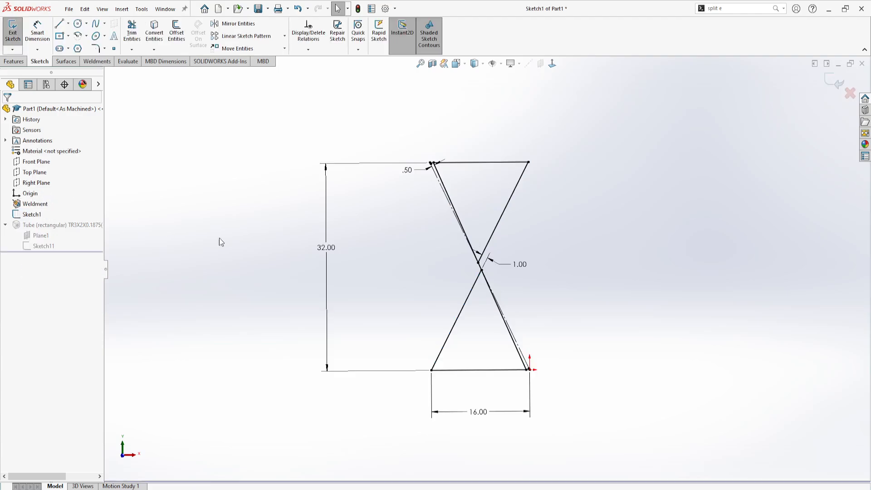
pyautogui.click(523, 271)
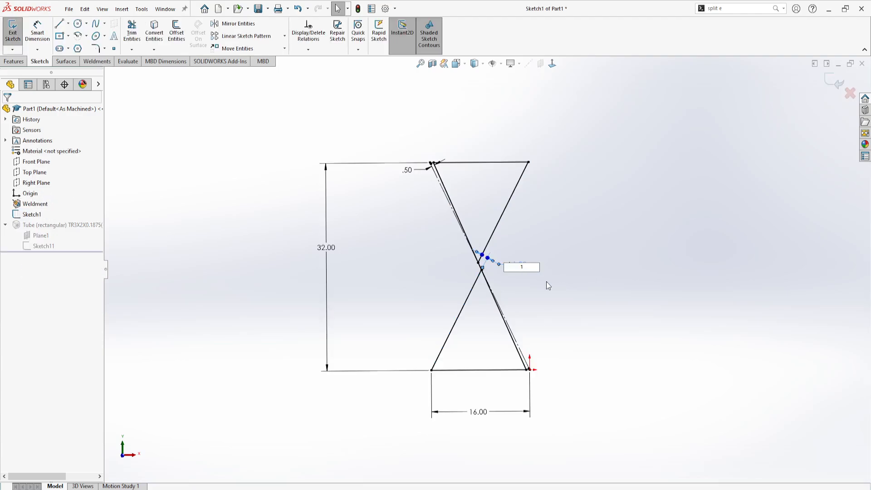
pyautogui.write('.5')
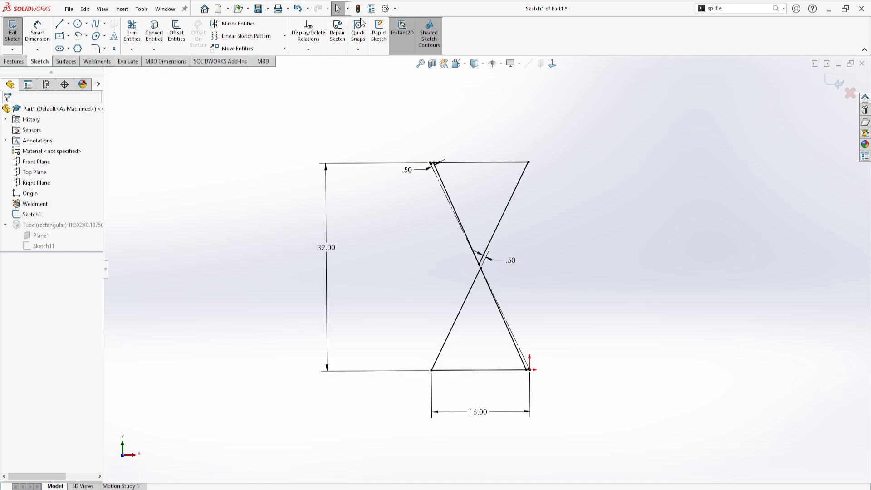
pyautogui.click(356, 10)
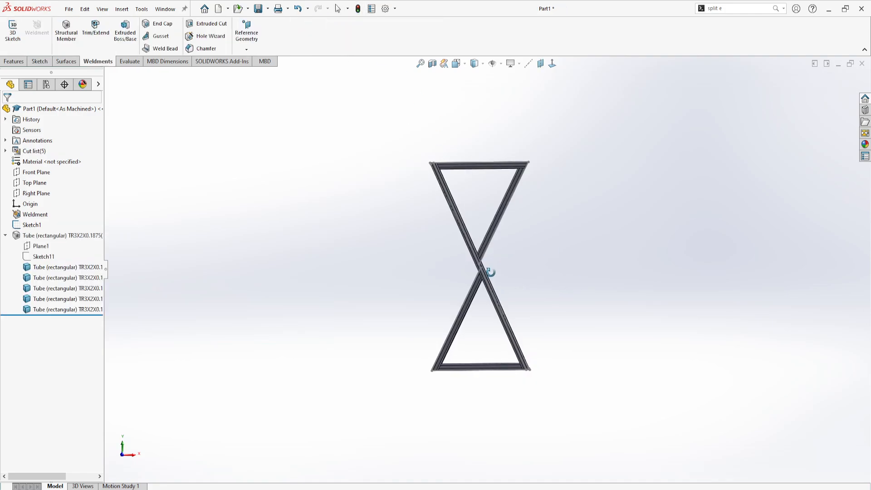
# Step: Inspect the alignment of the short diagonals at the central crossing and the overall shape of the rebuilt frame
pyautogui.scroll(-5, 490, 273)
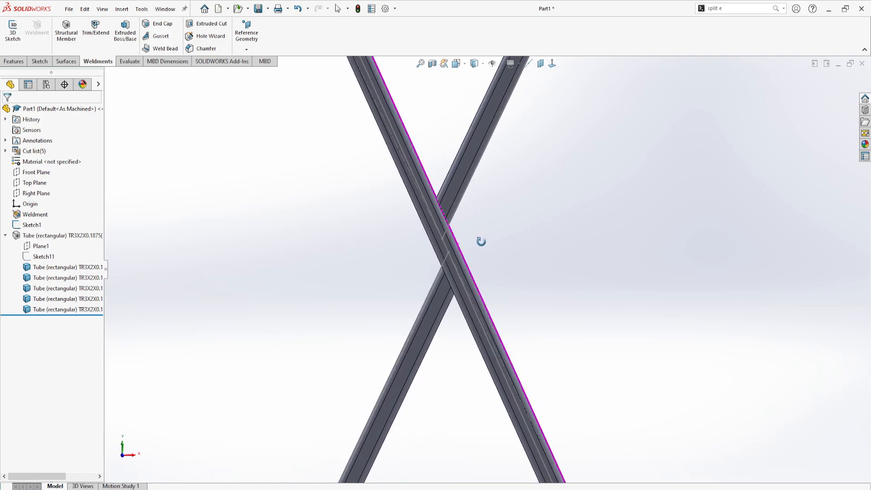
pyautogui.scroll(4, 477, 272)
pyautogui.scroll(3, 499, 313)
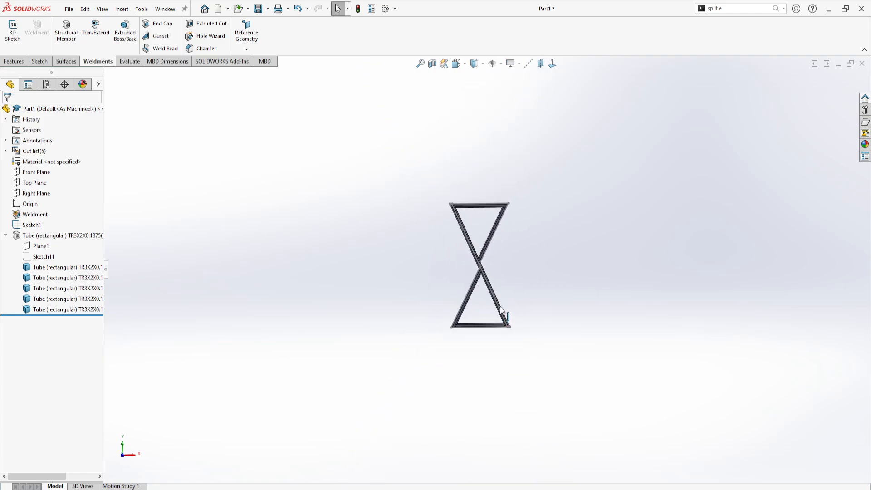
pyautogui.scroll(-3, 500, 267)
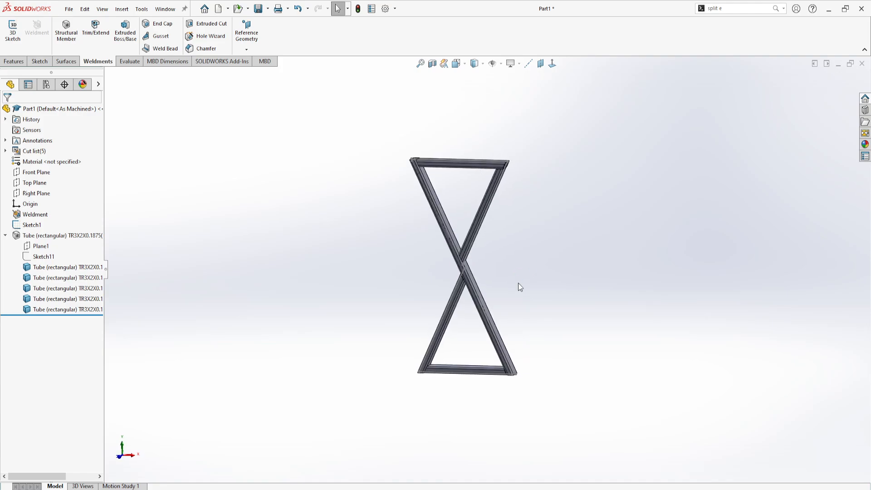